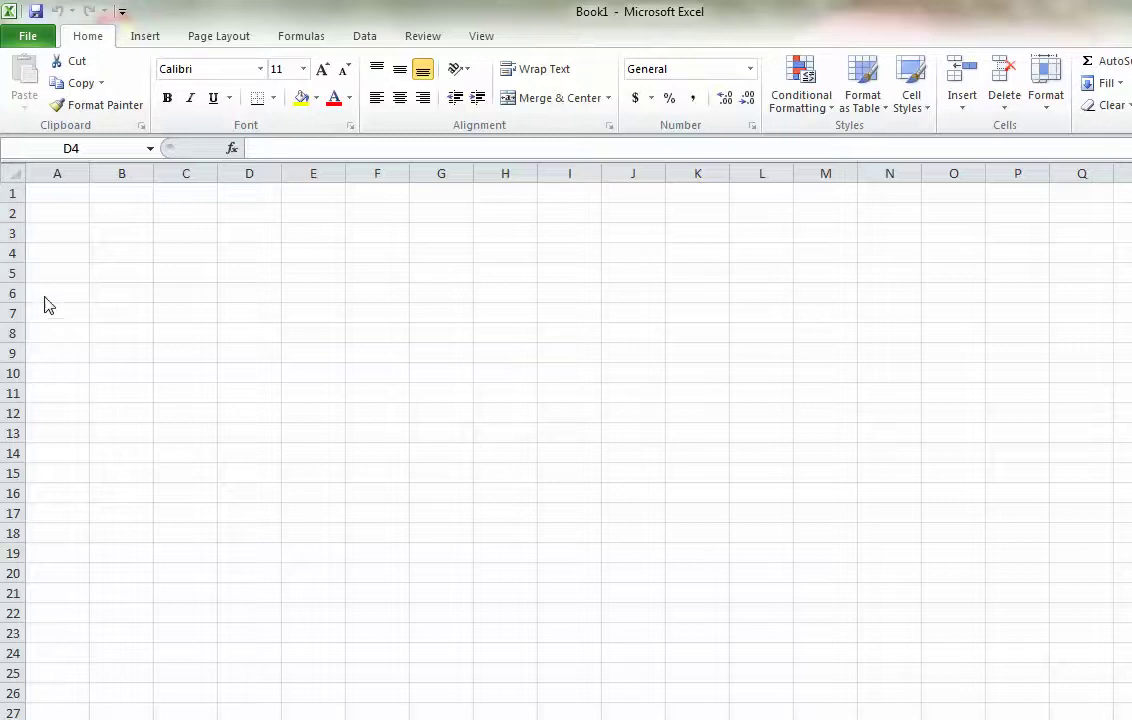
Step: Enter the values 10, 20, 30, 40, 50 and 60 down column A in cells A1 to A6
{"action": "left_click", "coordinate": [64, 194]}
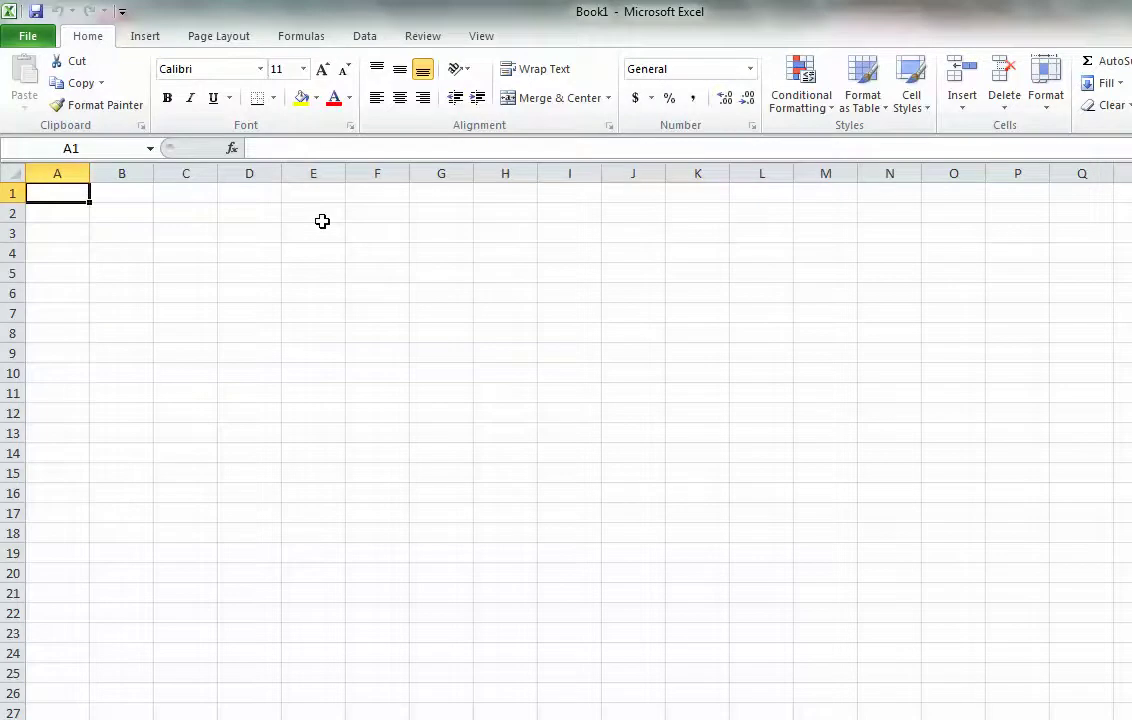
{"action": "type", "text": "10"}
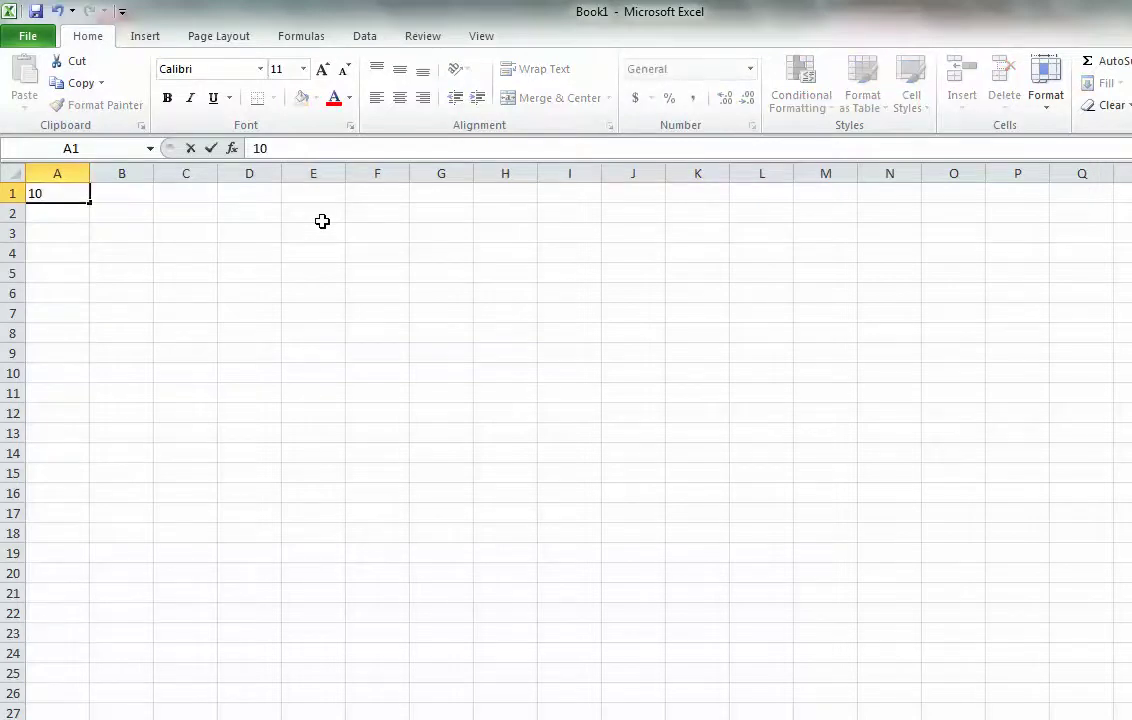
{"action": "type", "text": "20"}
{"action": "key", "text": "BackSpace"}
{"action": "key", "text": "BackSpace"}
{"action": "key", "text": "Return"}
{"action": "type", "text": "20"}
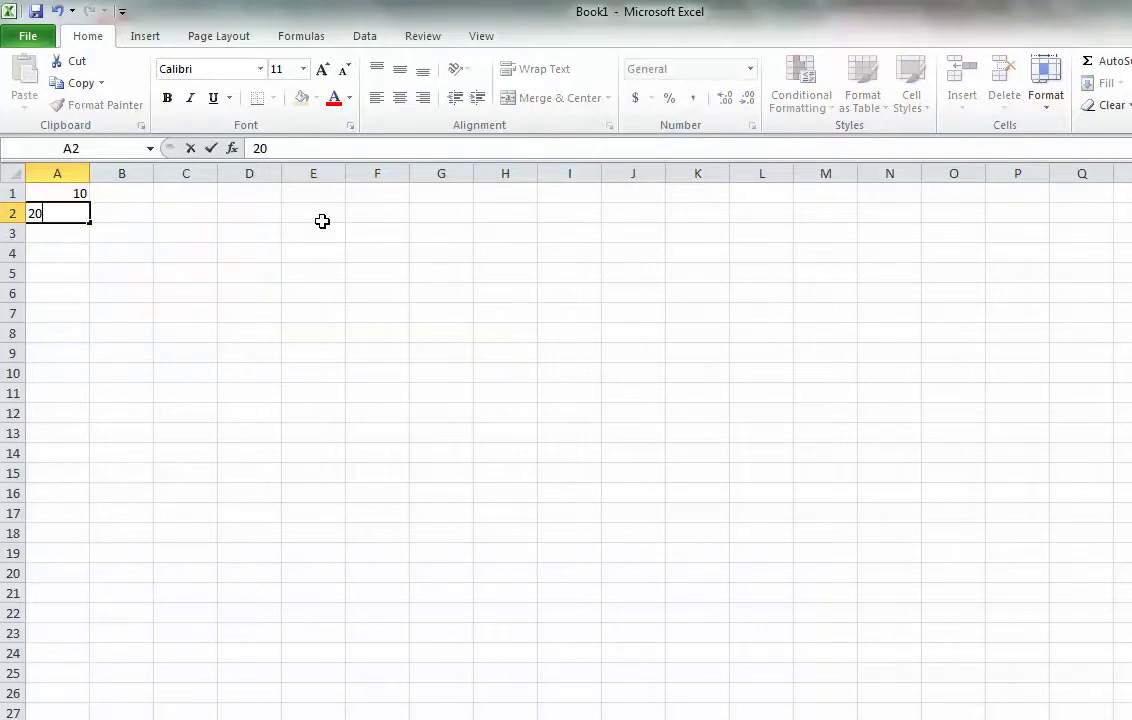
{"action": "key", "text": "Return"}
{"action": "type", "text": "30"}
{"action": "key", "text": "Return"}
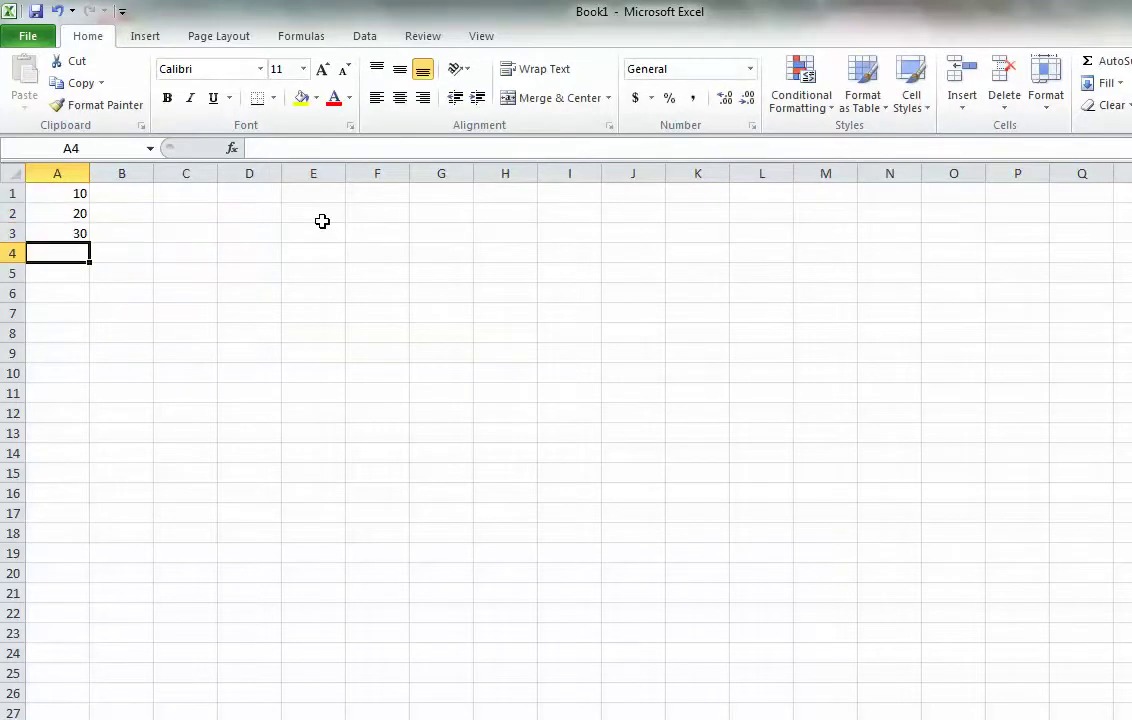
{"action": "type", "text": "40"}
{"action": "key", "text": "Return"}
{"action": "type", "text": "50"}
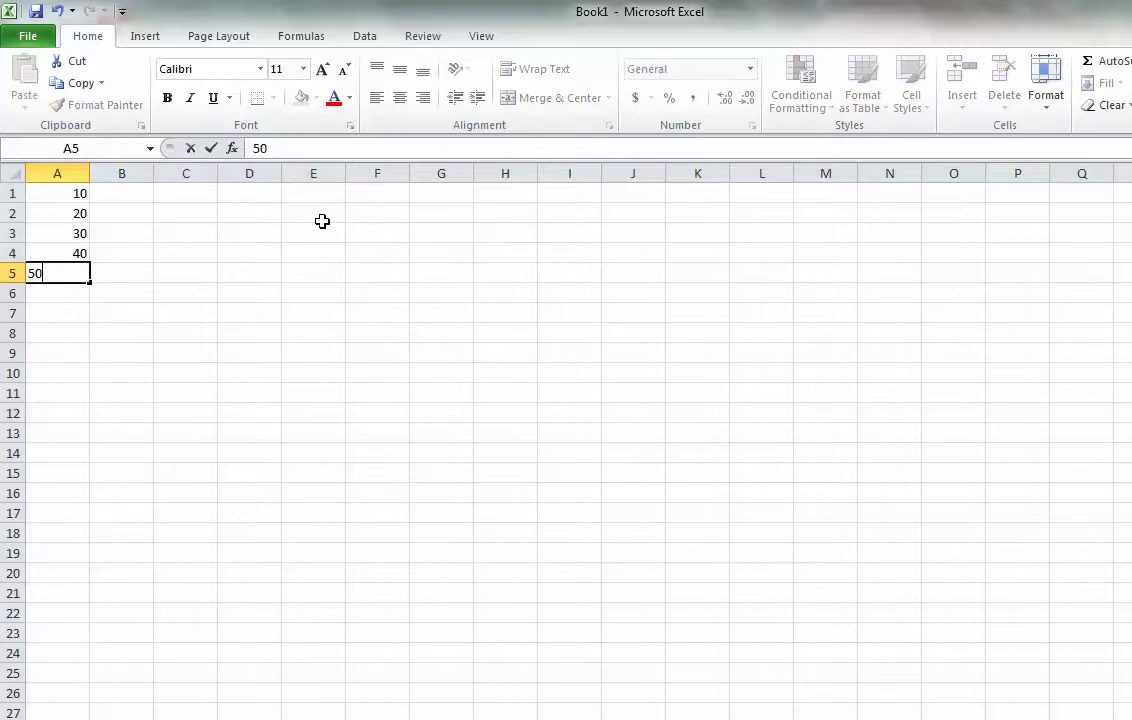
{"action": "key", "text": "Return"}
{"action": "type", "text": "60"}
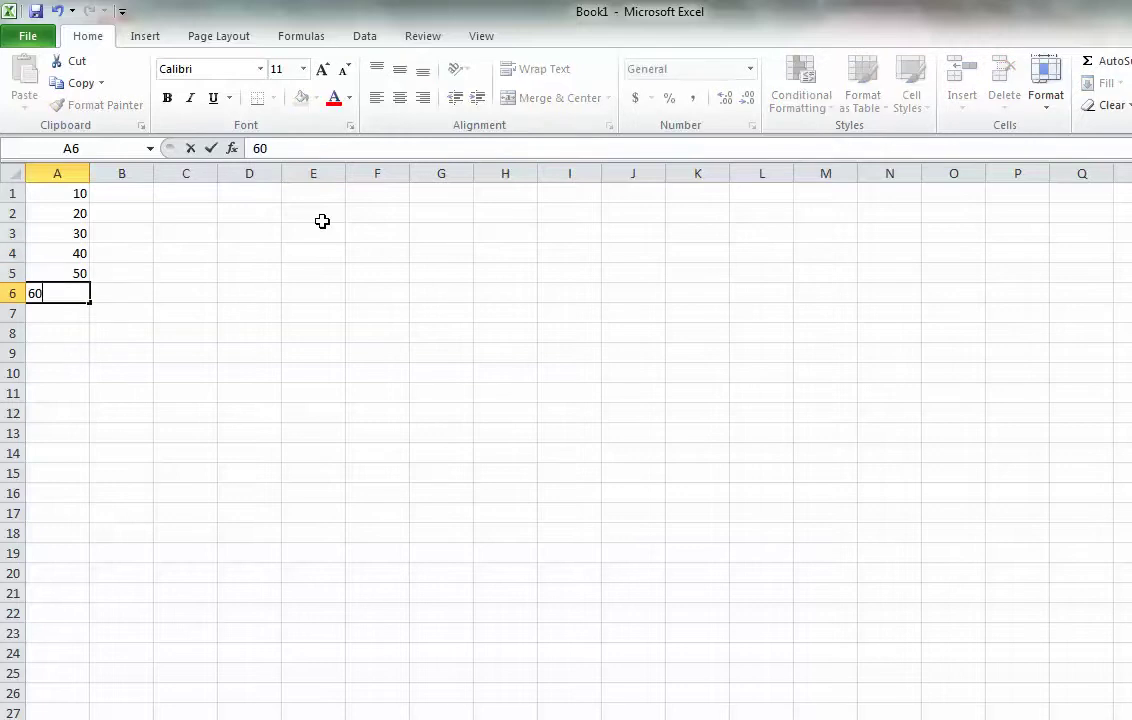
{"action": "key", "text": "Return"}
Step: Enter the values 8, 23, 32, 40, 51 and 62 down column B in cells B1 to B6
{"action": "key", "text": "Right"}
{"action": "key", "text": "Up"}
{"action": "key", "text": "Up"}
{"action": "key", "text": "Up"}
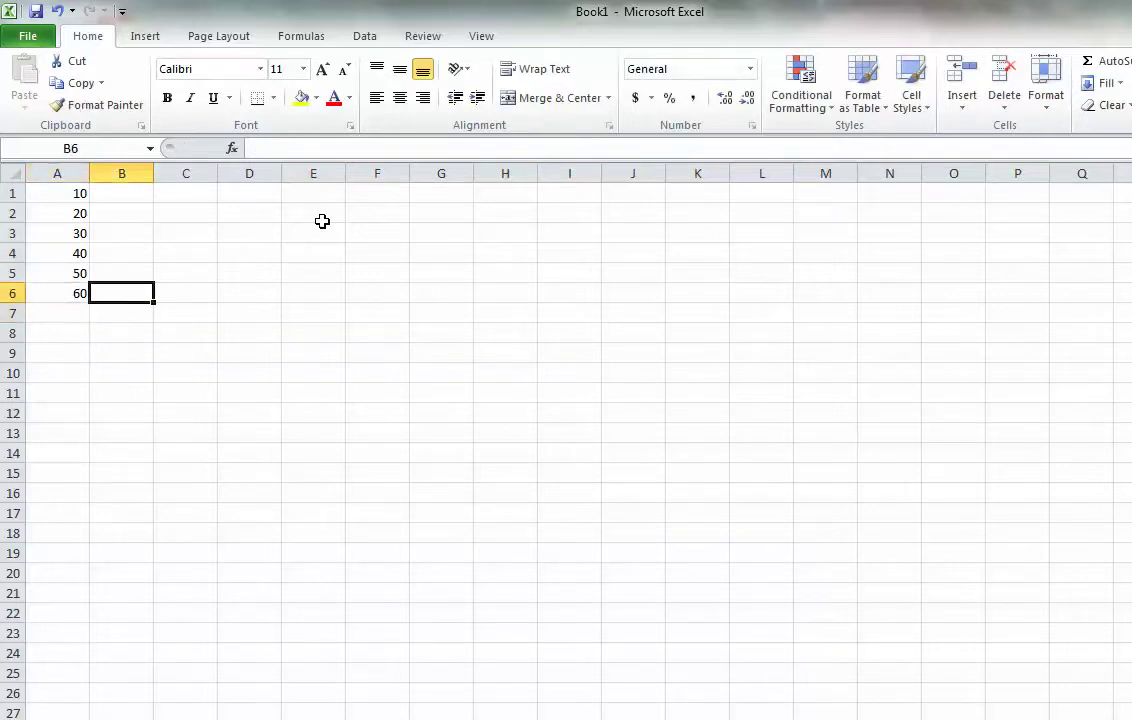
{"action": "key", "text": "Up"}
{"action": "key", "text": "Up"}
{"action": "key", "text": "Up"}
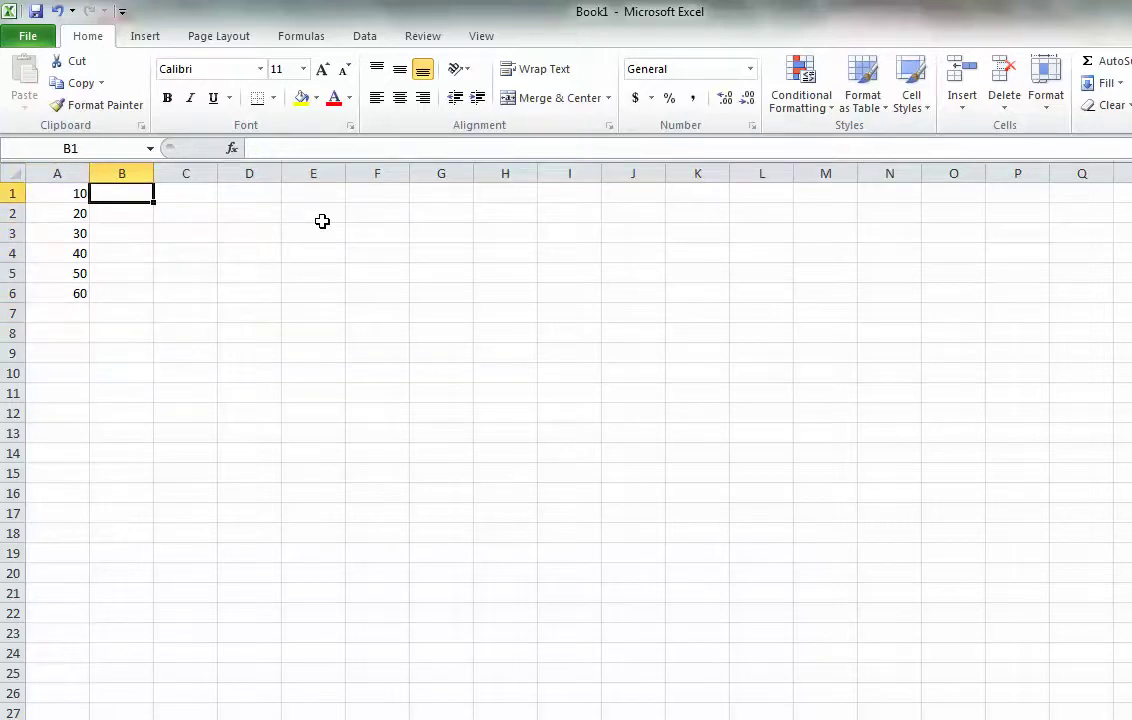
{"action": "type", "text": "8"}
{"action": "key", "text": "Return"}
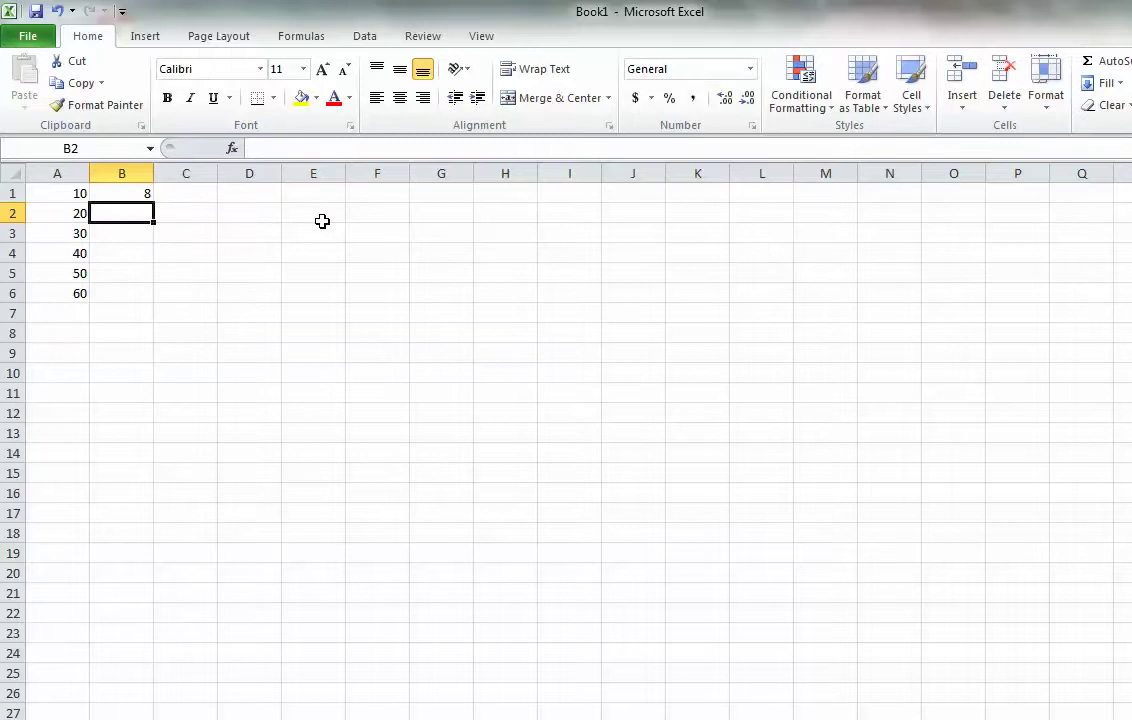
{"action": "type", "text": "23"}
{"action": "key", "text": "Return"}
{"action": "type", "text": "32"}
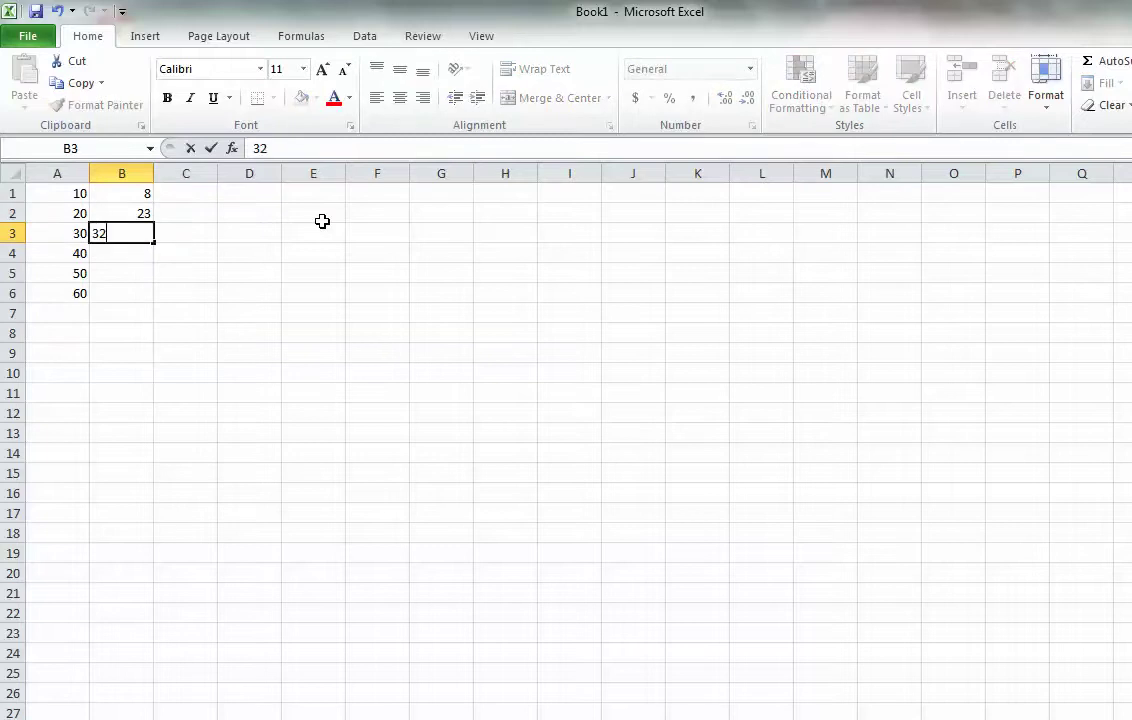
{"action": "key", "text": "Return"}
{"action": "type", "text": "49"}
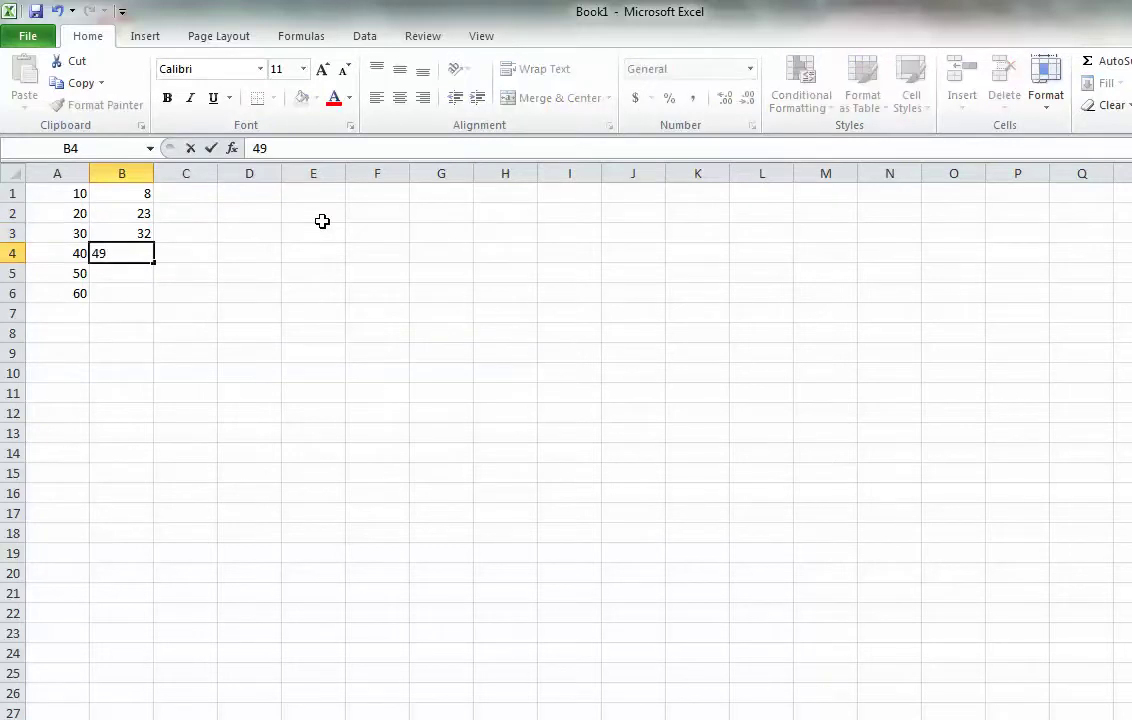
{"action": "key", "text": "BackSpace"}
{"action": "type", "text": "0"}
{"action": "key", "text": "Return"}
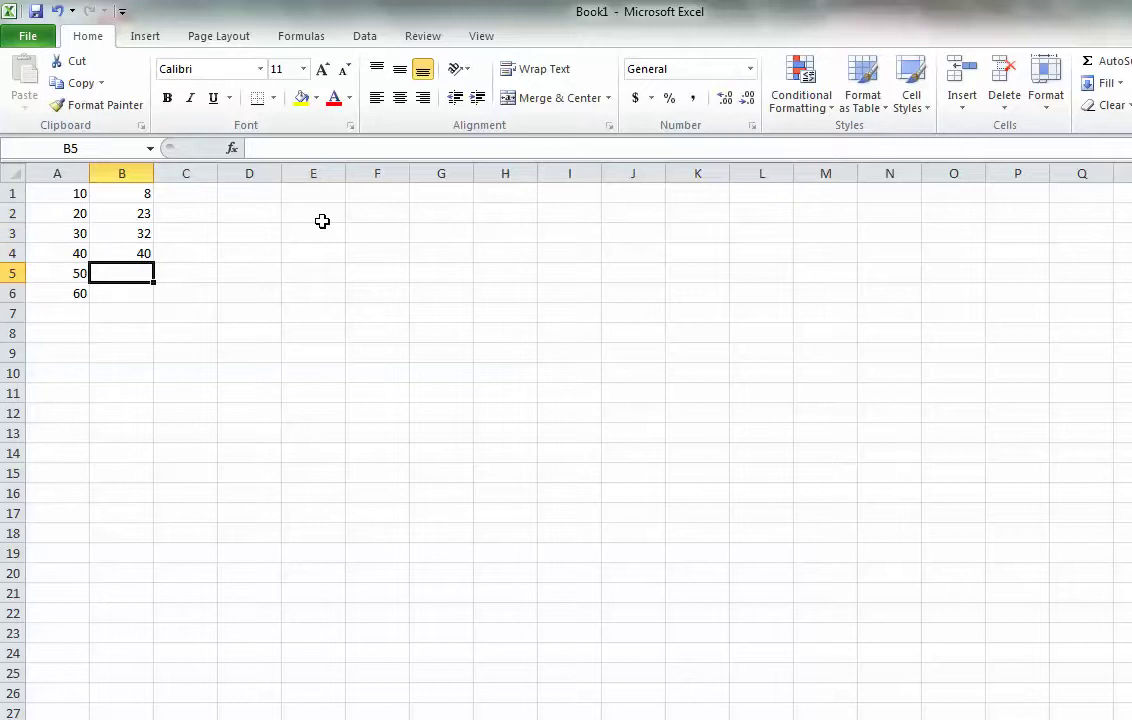
{"action": "type", "text": "51"}
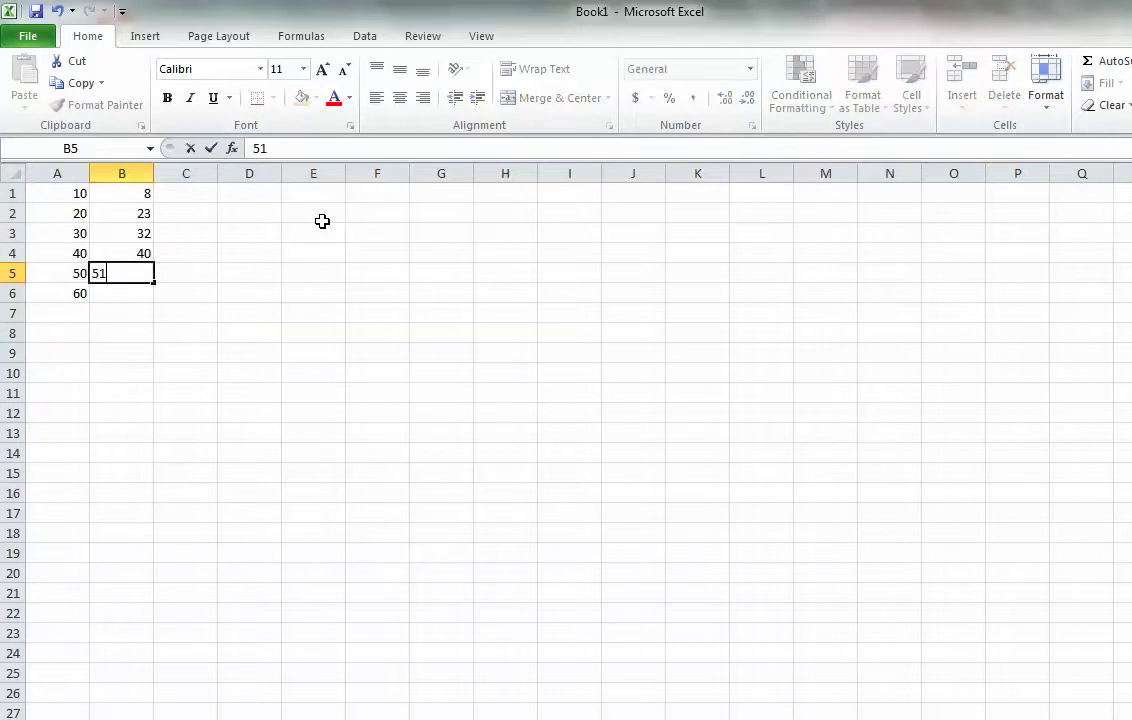
{"action": "key", "text": "Return"}
{"action": "type", "text": "62"}
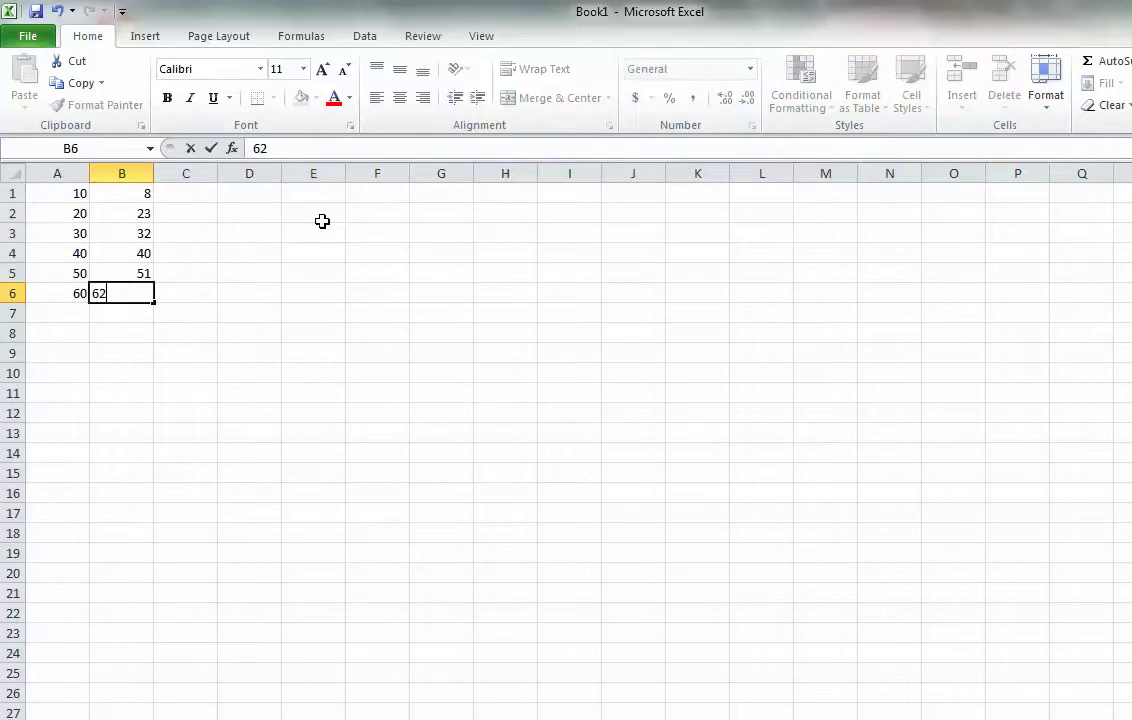
{"action": "key", "text": "Return"}
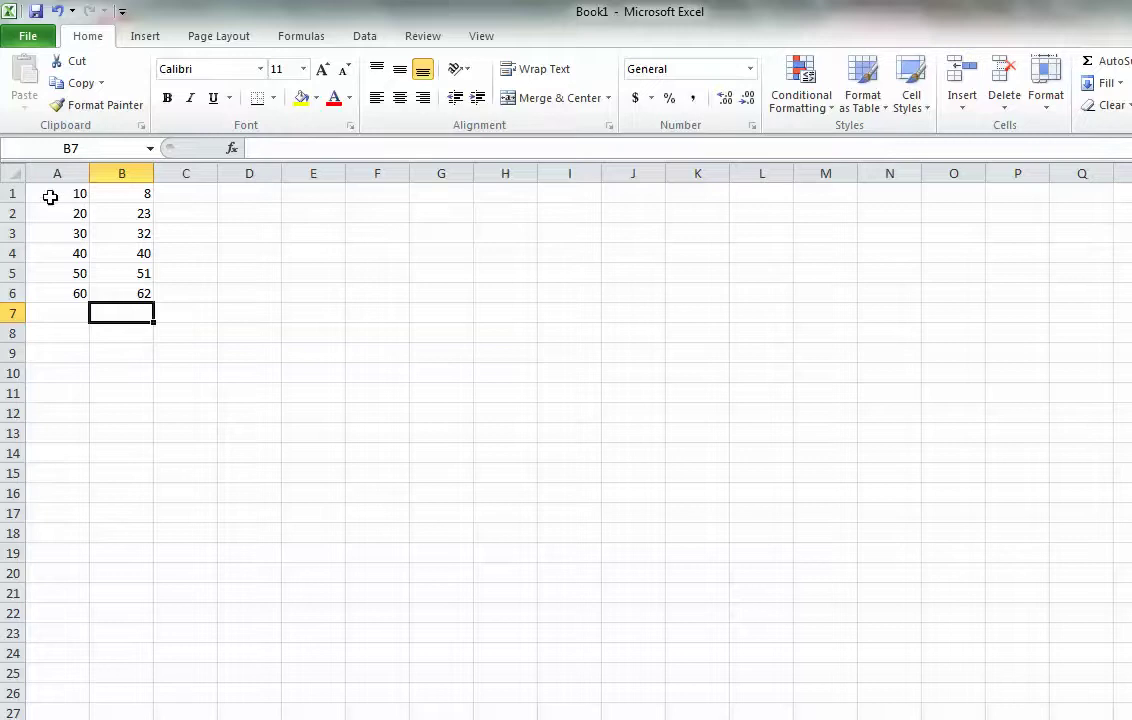
Step: Insert a markers-only scatter chart from the data in A1:B6
{"action": "left_click_drag", "start_coordinate": [50, 197], "coordinate": [141, 294]}
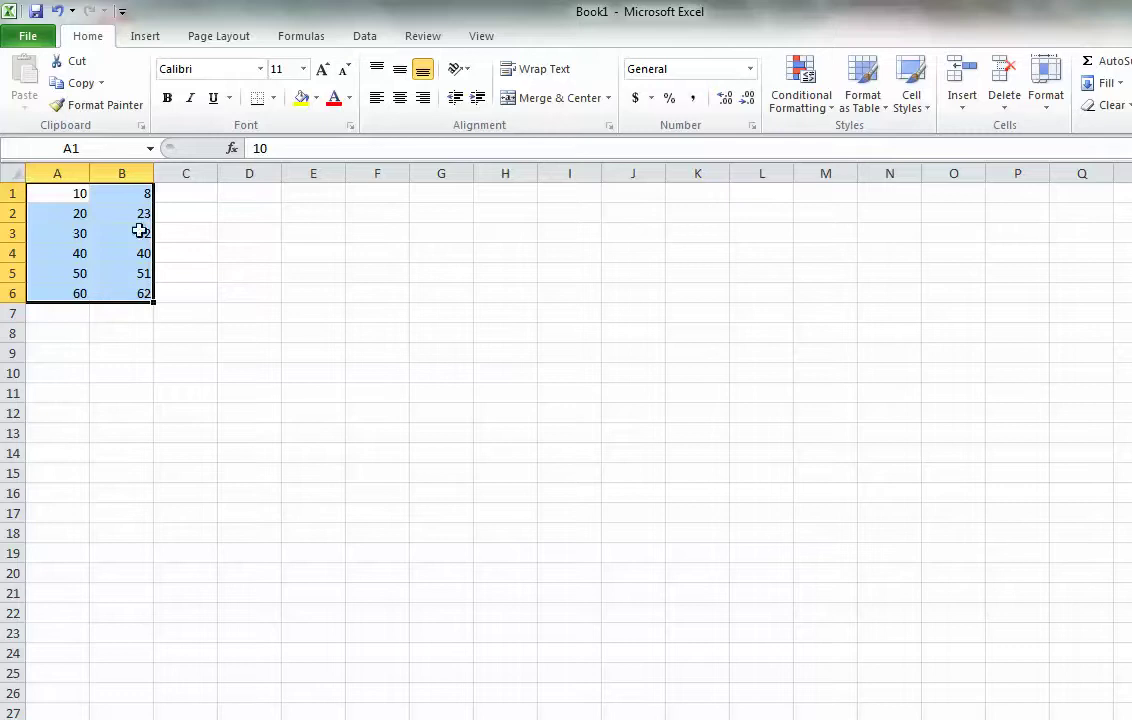
{"action": "left_click", "coordinate": [147, 42]}
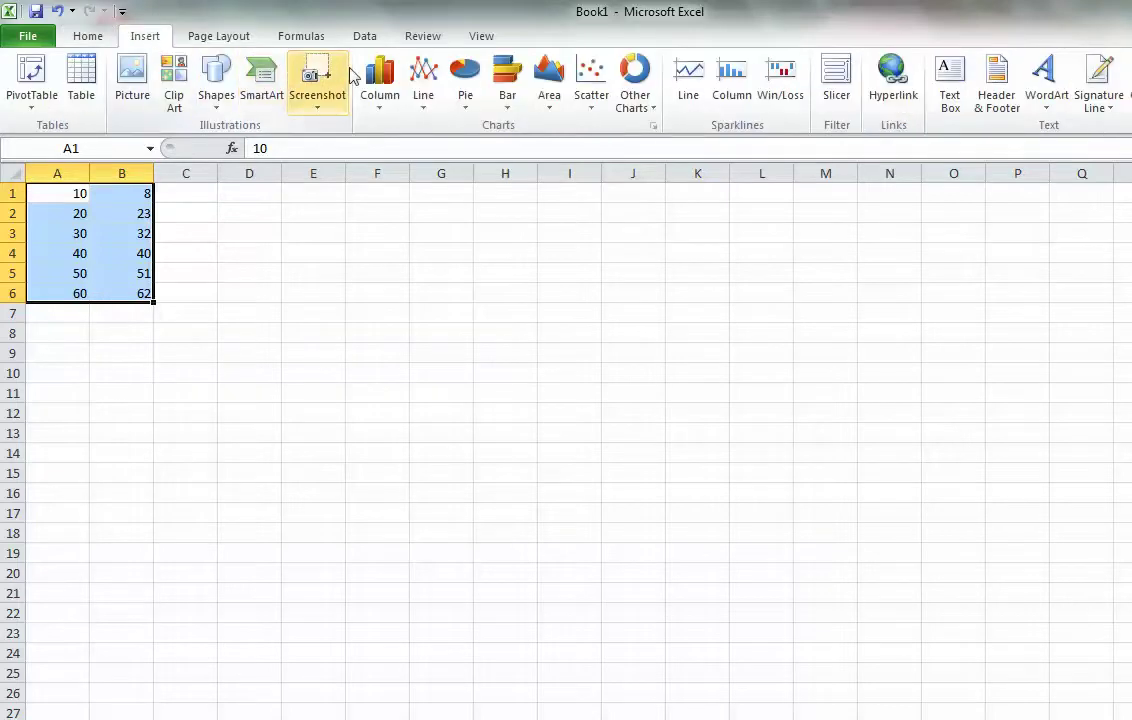
{"action": "left_click", "coordinate": [593, 95]}
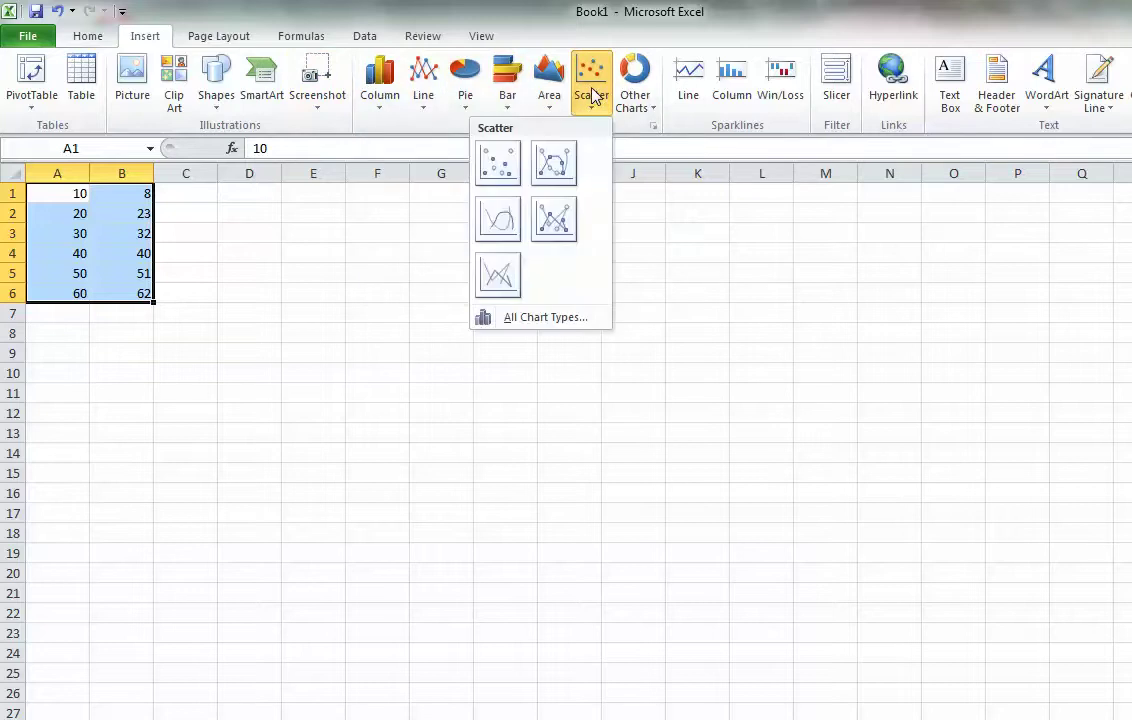
{"action": "left_click", "coordinate": [504, 168]}
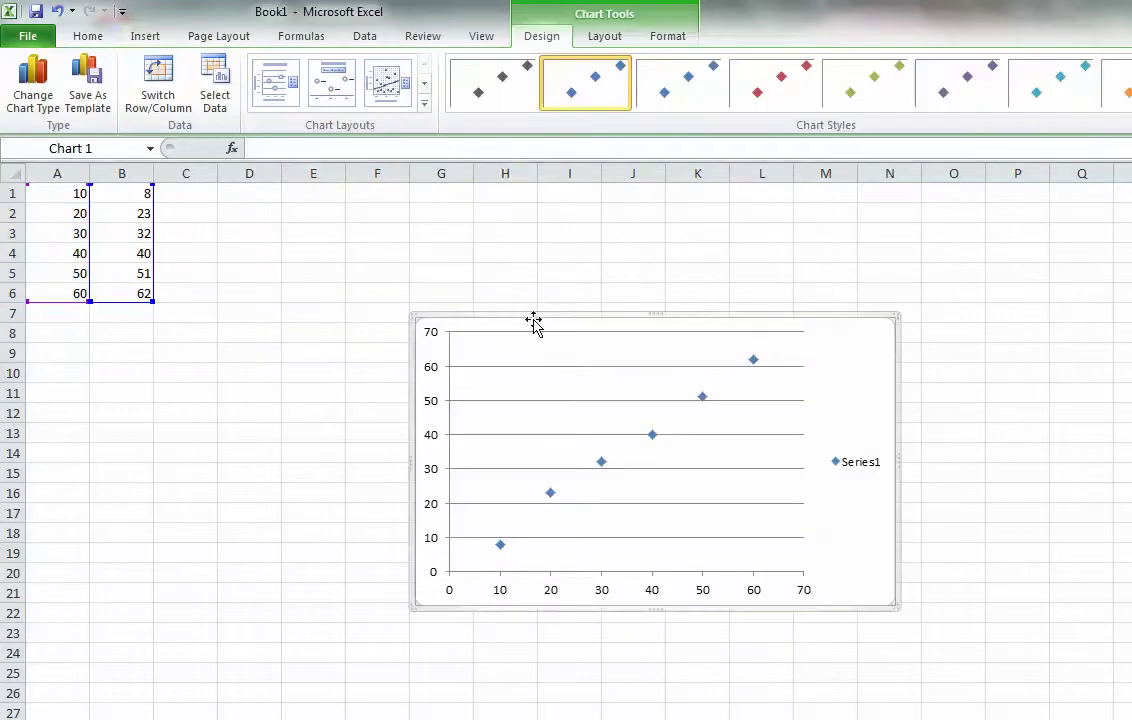
Step: Move the chart directly below the data and apply the chart layout with a linear trendline, axis titles and minor gridlines
{"action": "left_click_drag", "start_coordinate": [533, 319], "coordinate": [182, 323]}
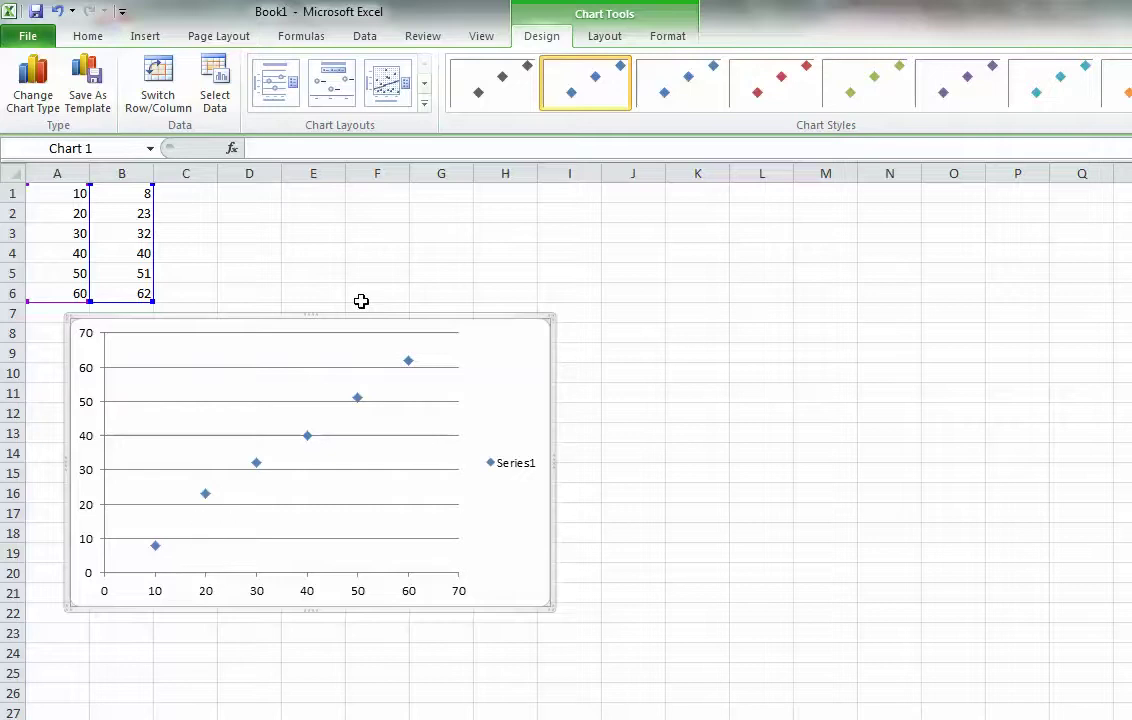
{"action": "left_click", "coordinate": [398, 95]}
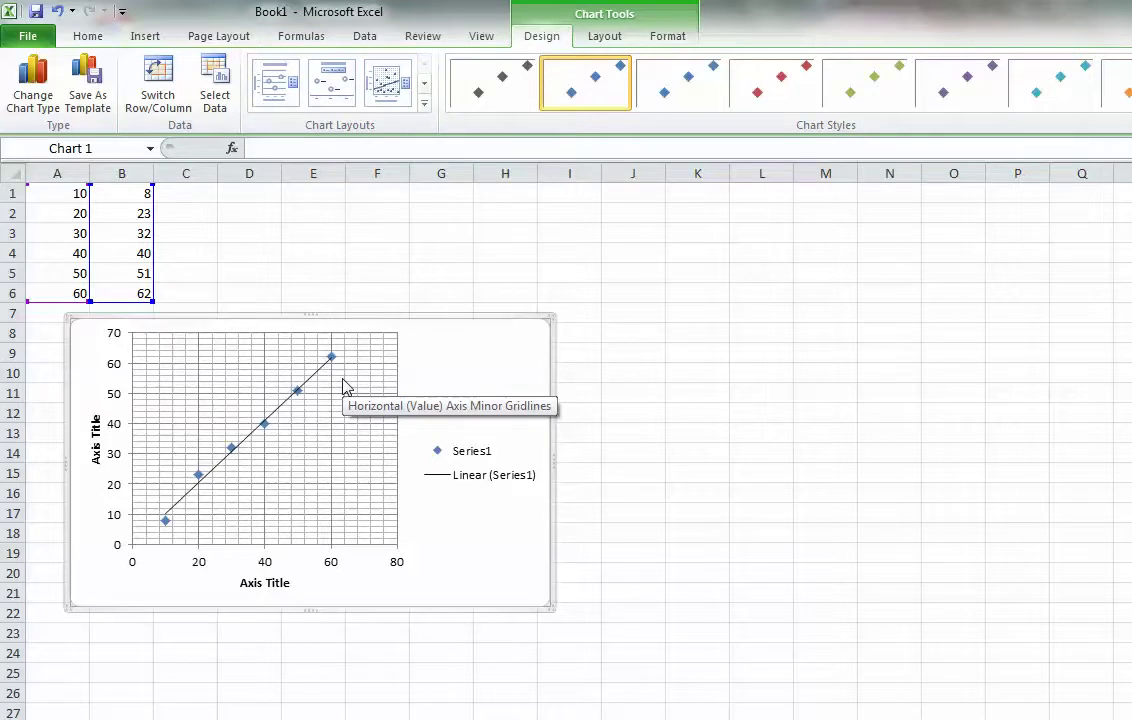
Step: Delete the chart's legend and enlarge the chart to reach about column K and row 26
{"action": "left_click", "coordinate": [487, 462]}
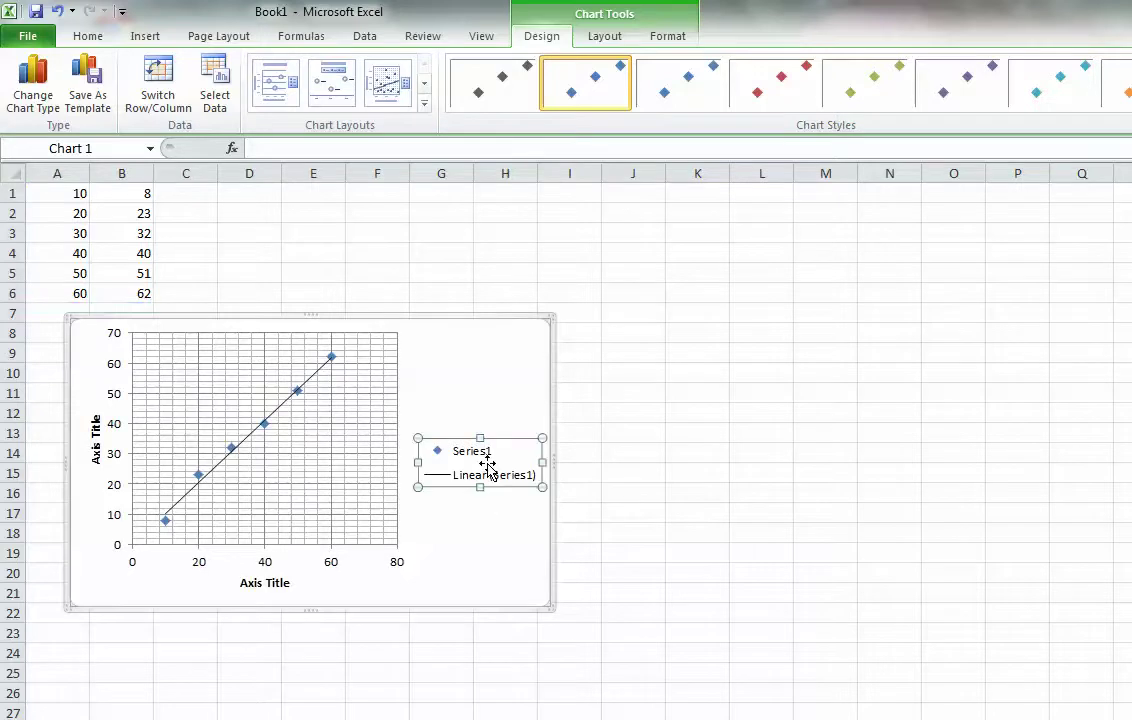
{"action": "right_click", "coordinate": [487, 462]}
{"action": "left_click", "coordinate": [442, 481]}
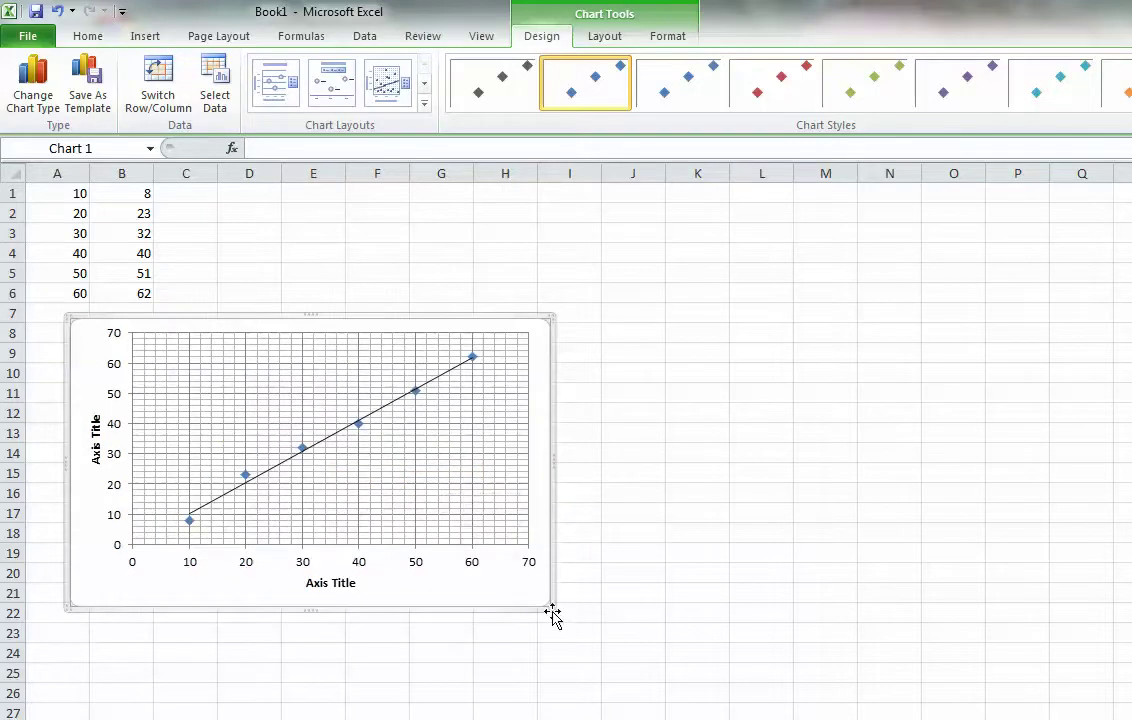
{"action": "left_click_drag", "start_coordinate": [551, 607], "coordinate": [727, 696]}
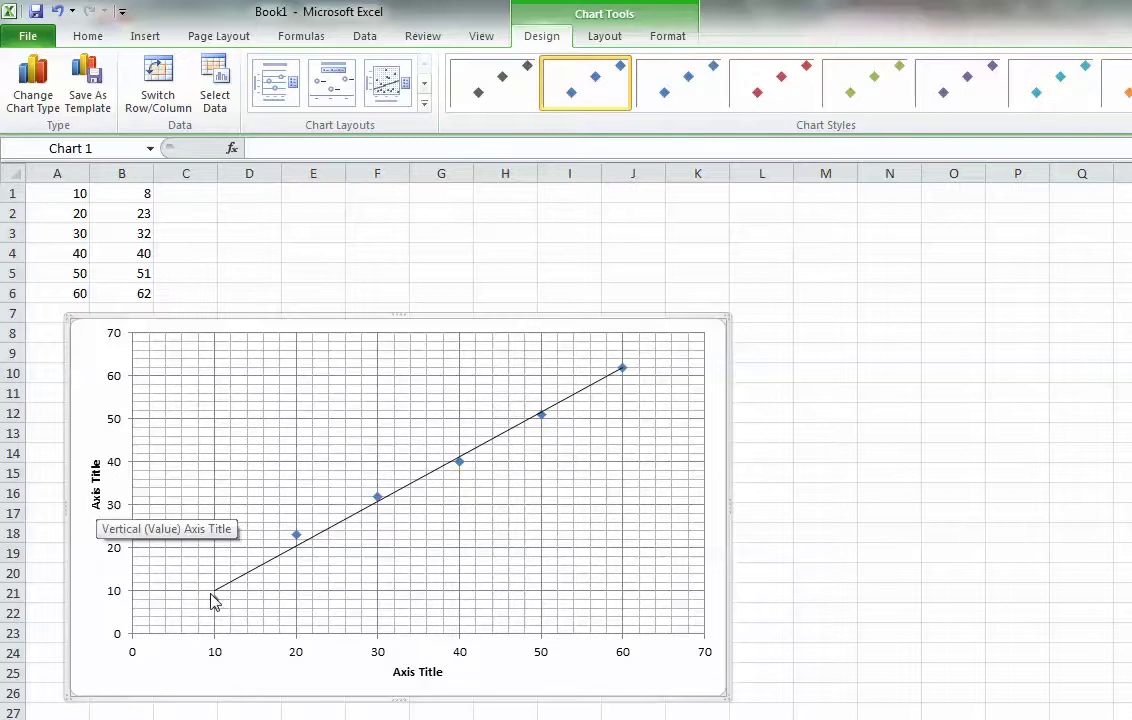
Step: Change the horizontal axis title to "Volume (ml)"
{"action": "left_click", "coordinate": [430, 673]}
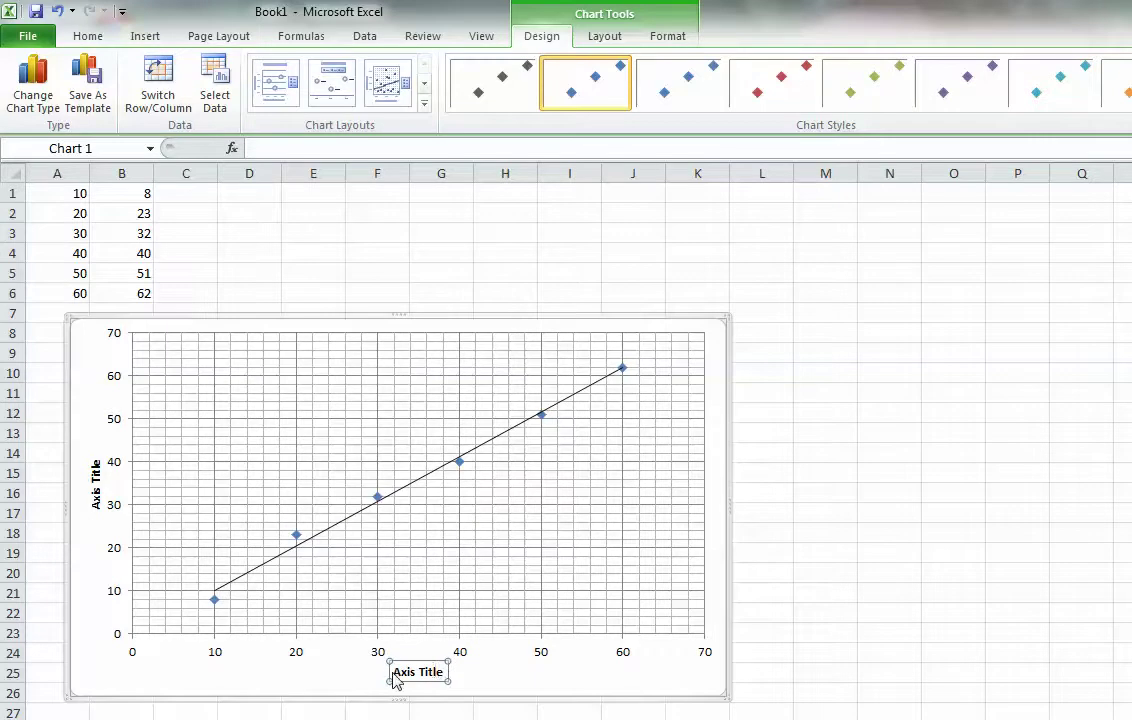
{"action": "left_click_drag", "start_coordinate": [393, 672], "coordinate": [438, 679]}
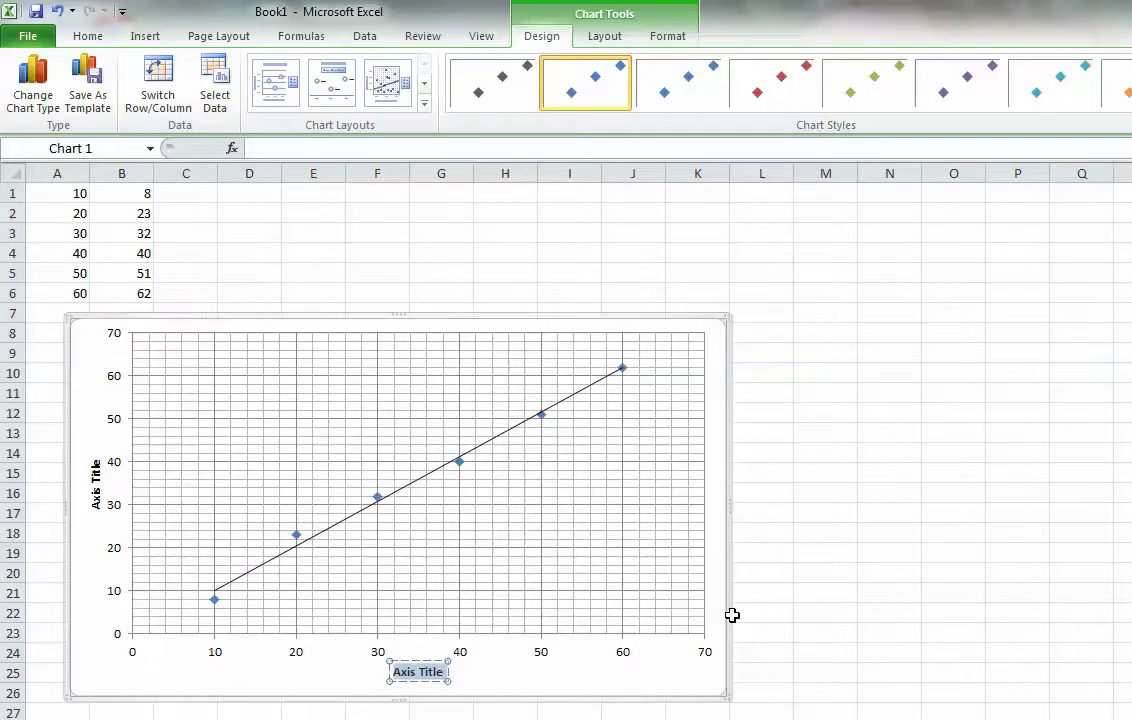
{"action": "type", "text": "Volume"}
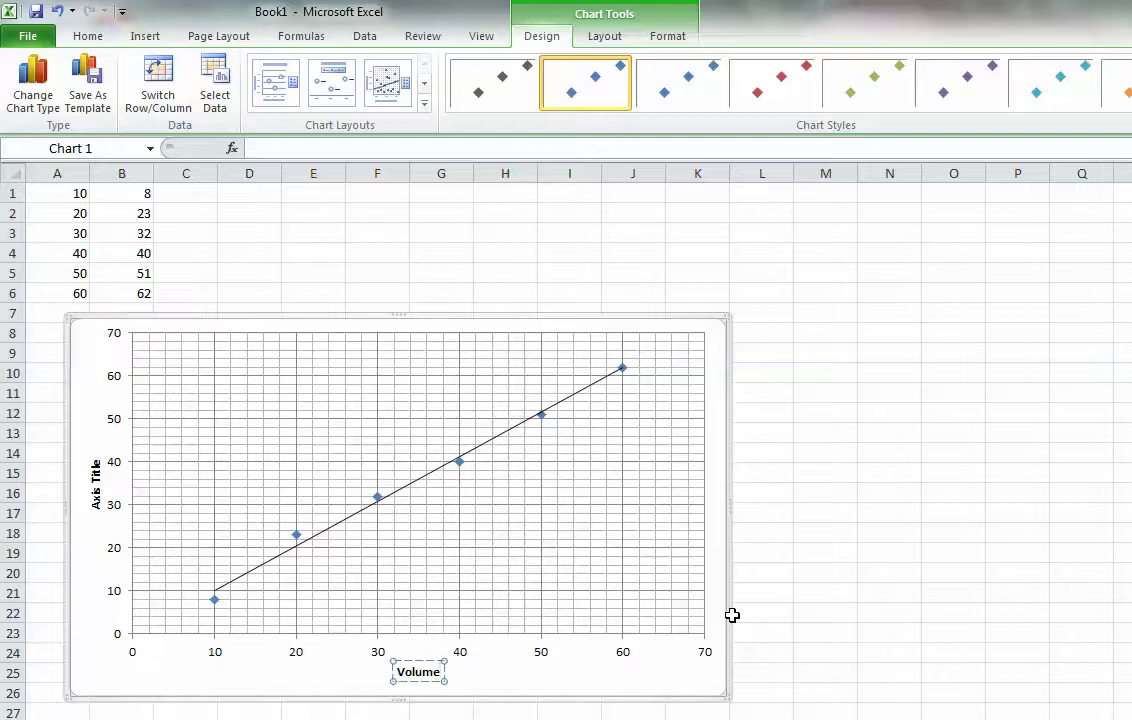
{"action": "type", "text": " ("}
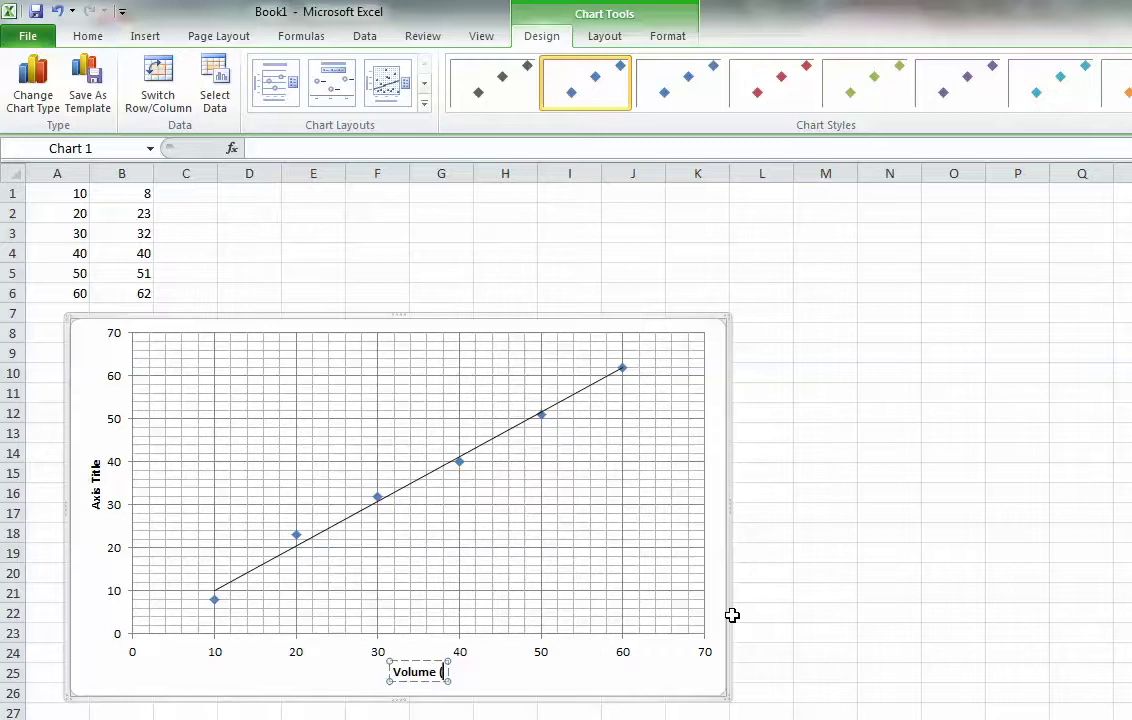
{"action": "type", "text": "ml)"}
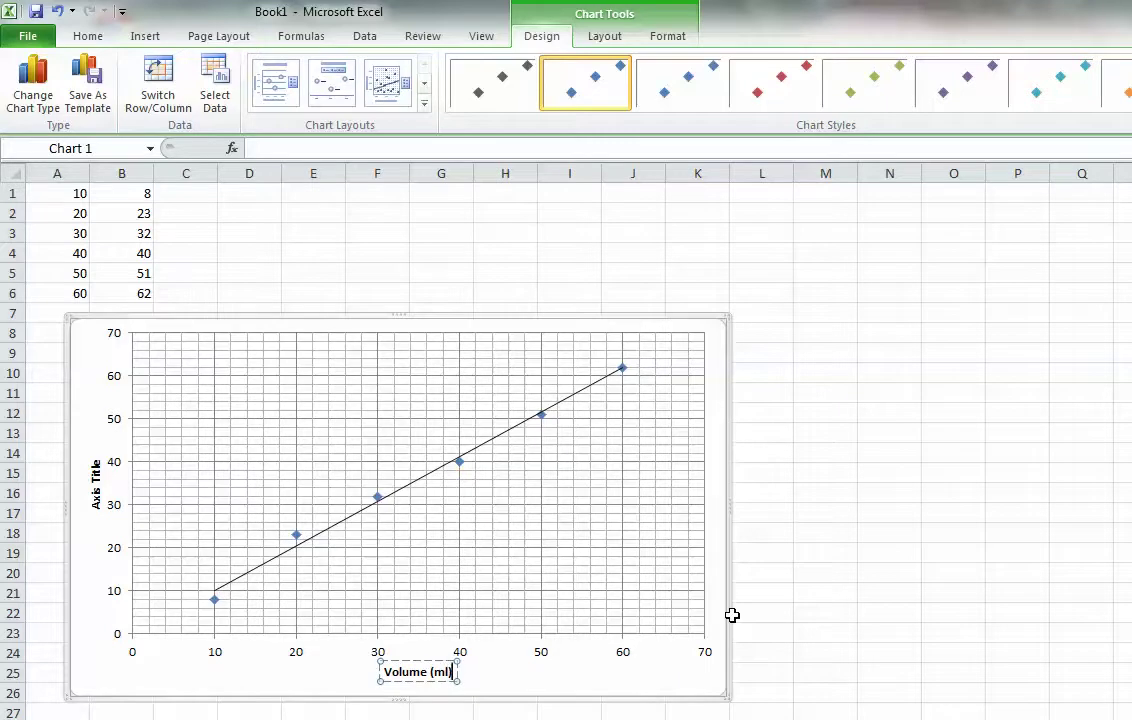
Step: Change the vertical axis title to "Mass (g)"
{"action": "left_click", "coordinate": [97, 505]}
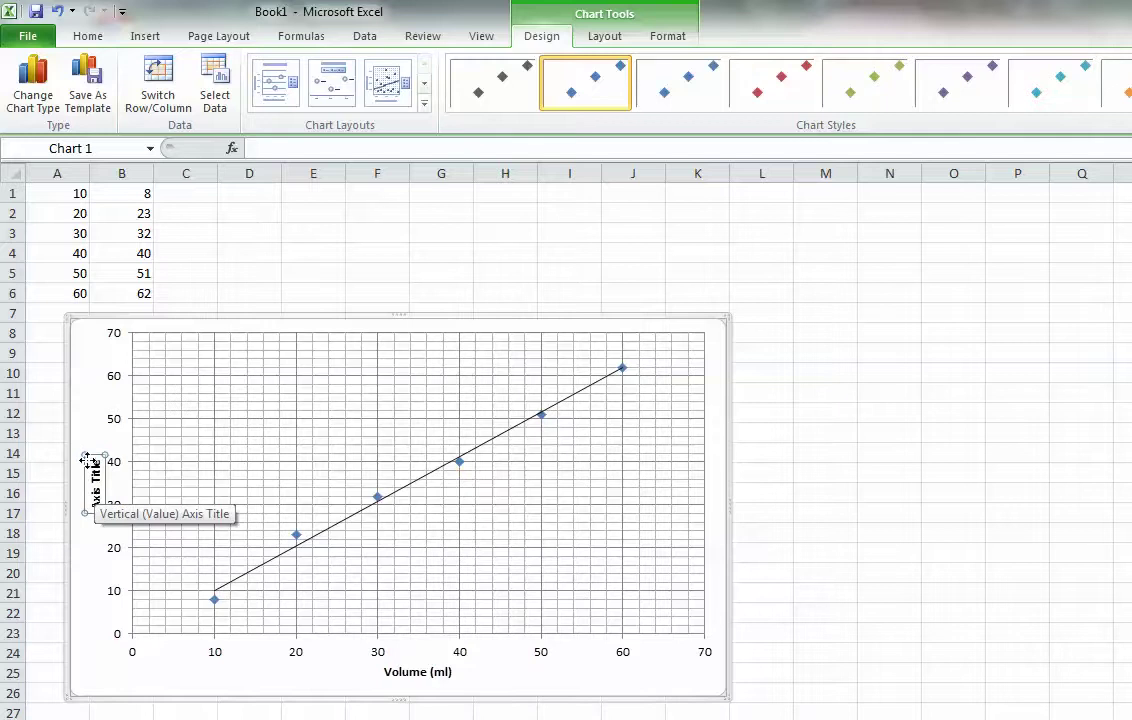
{"action": "left_click", "coordinate": [97, 488]}
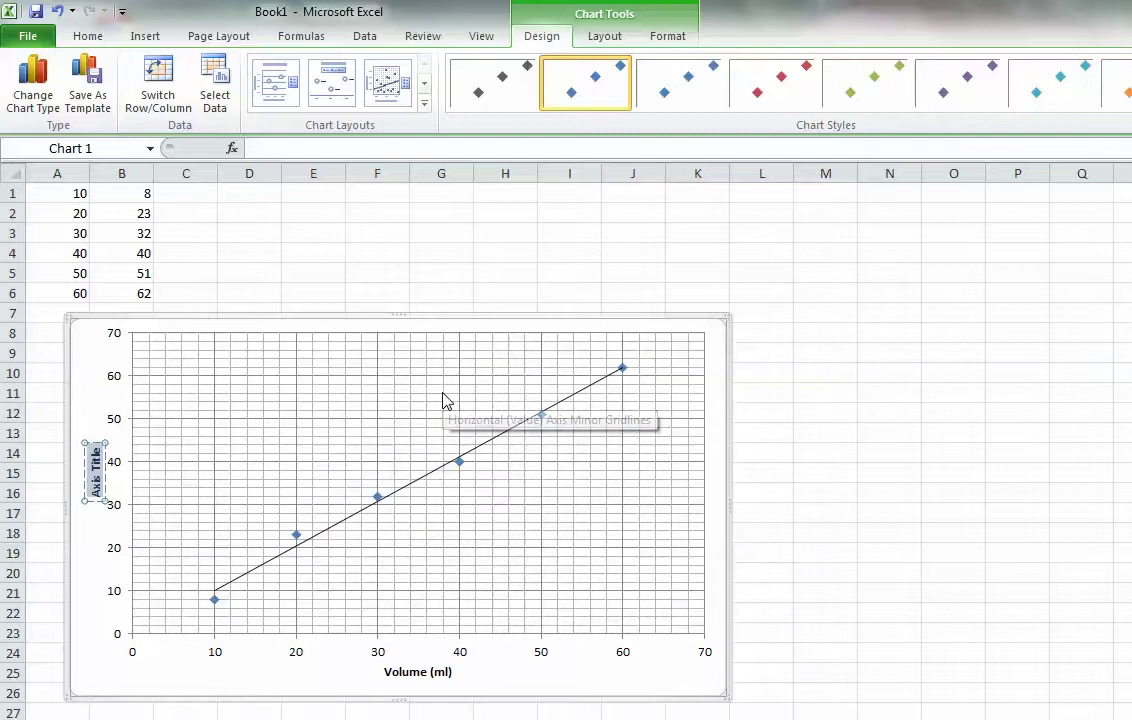
{"action": "type", "text": "Mass"}
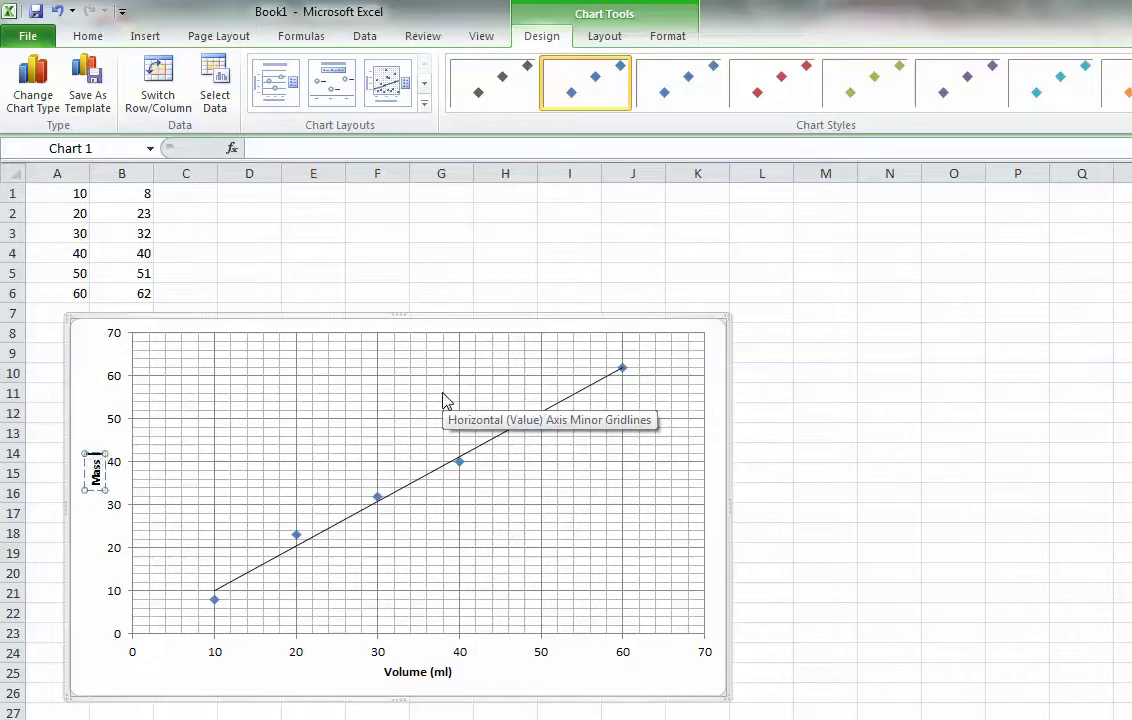
{"action": "type", "text": " (g)"}
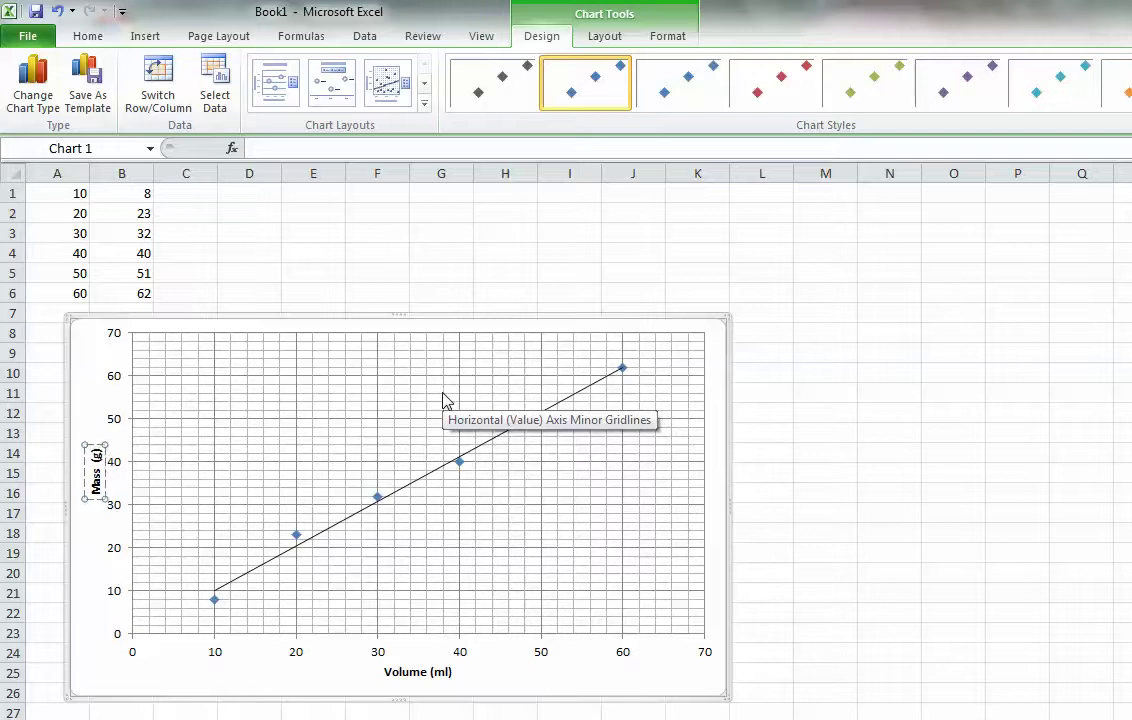
{"action": "left_click", "coordinate": [229, 686]}
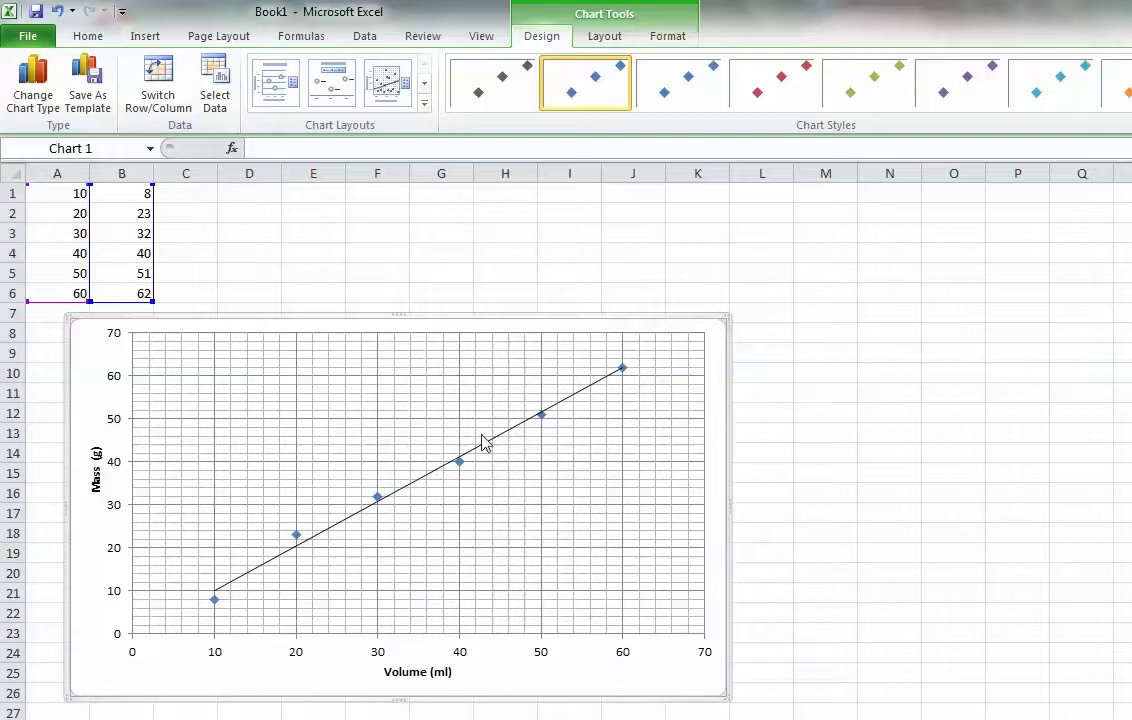
Step: Add a chart title above the plot reading "Mass vs. Volume of Isopropyl Alcohol"
{"action": "left_click", "coordinate": [605, 38]}
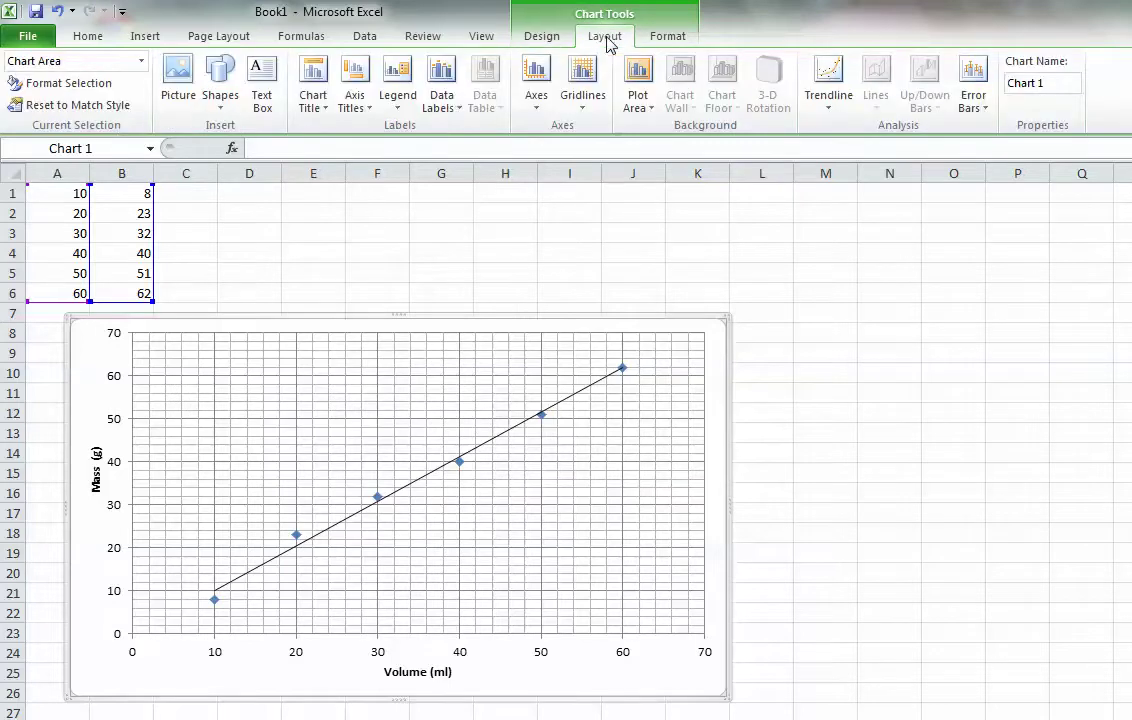
{"action": "left_click", "coordinate": [322, 112]}
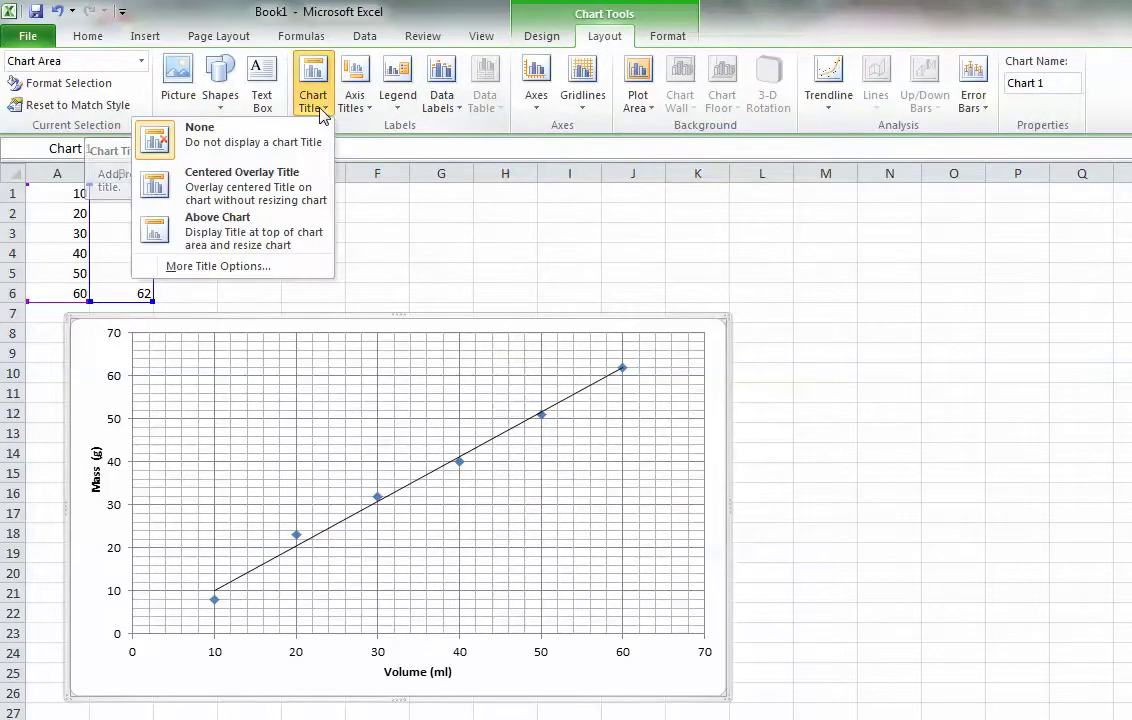
{"action": "left_click", "coordinate": [246, 232]}
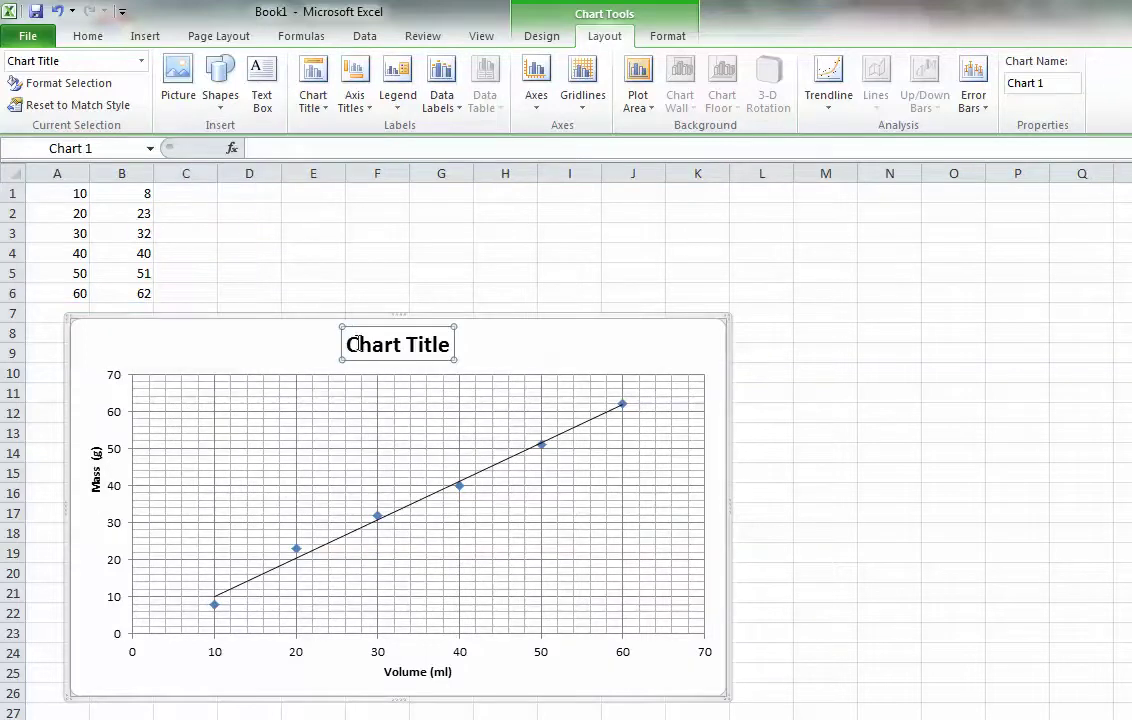
{"action": "left_click_drag", "start_coordinate": [346, 344], "coordinate": [452, 344]}
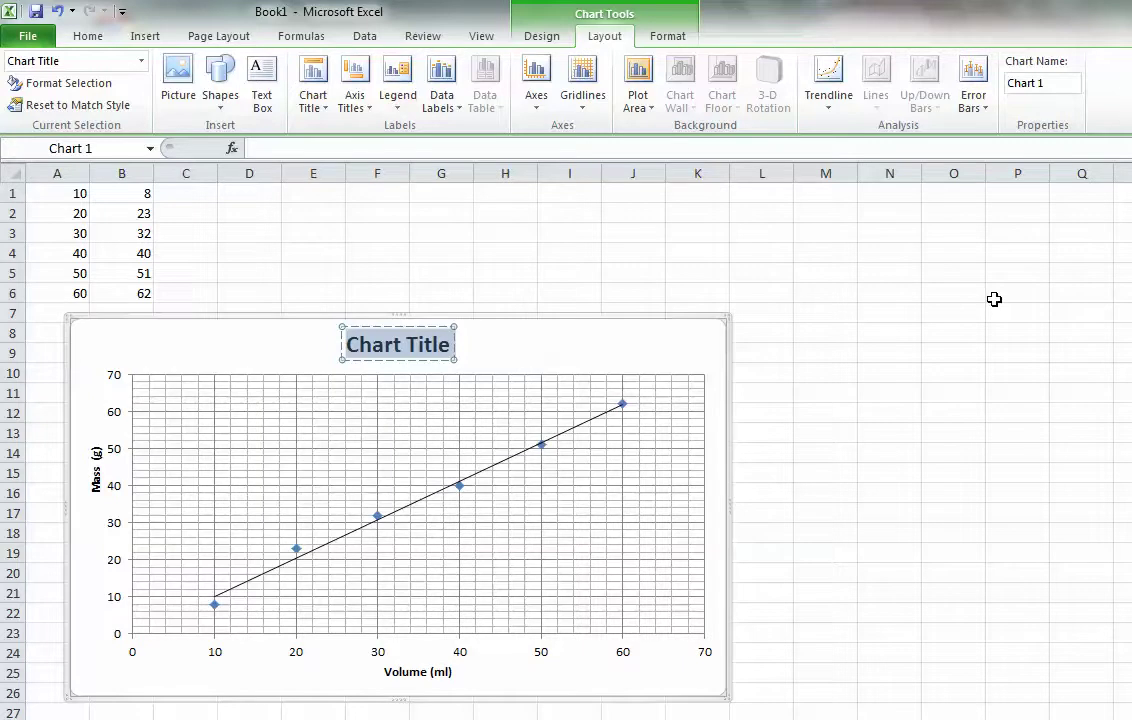
{"action": "type", "text": "Mass"}
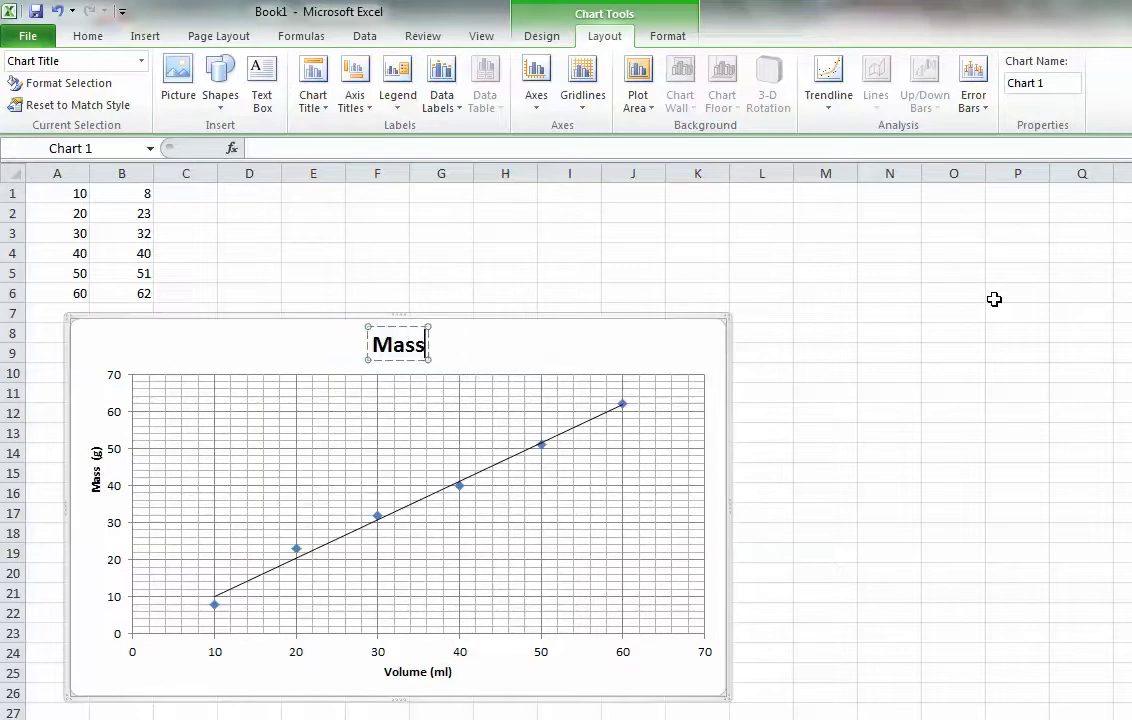
{"action": "type", "text": " vs."}
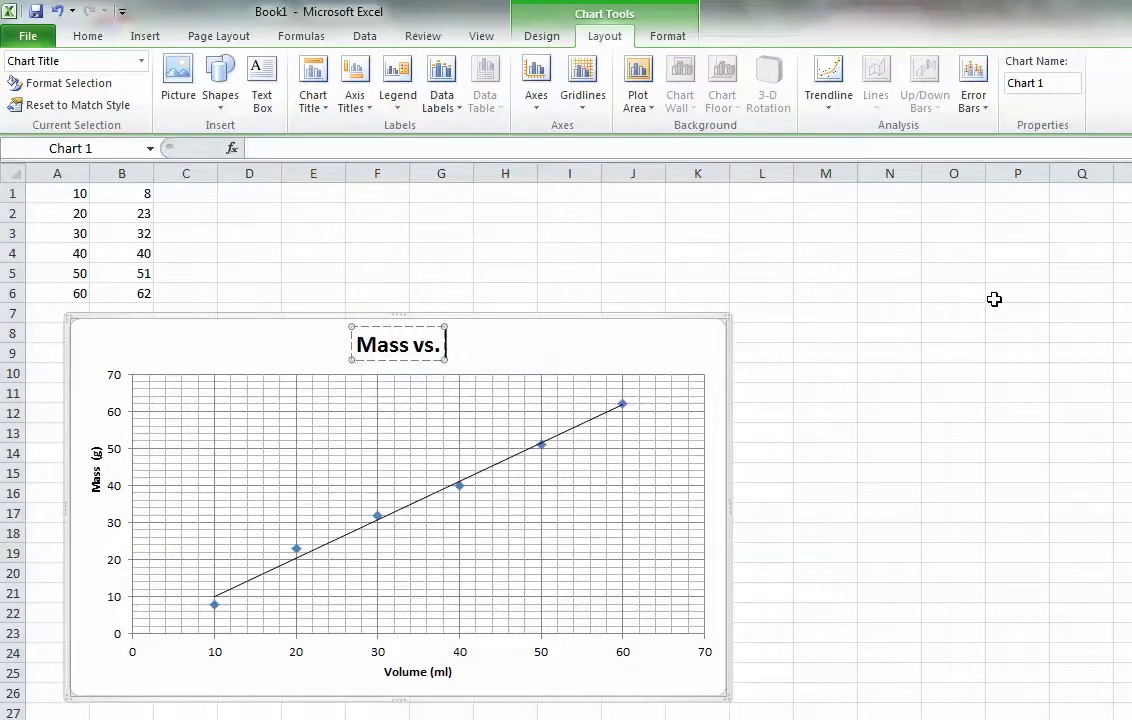
{"action": "type", "text": " Volume"}
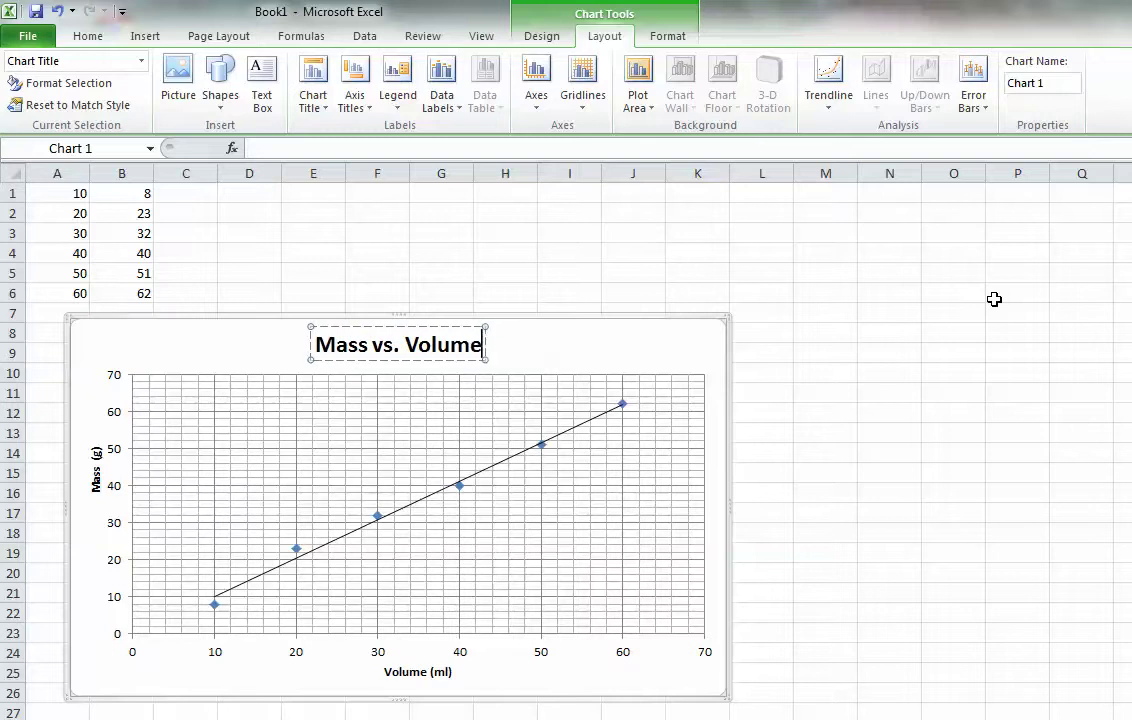
{"action": "type", "text": " of Iso"}
{"action": "key", "text": "BackSpace"}
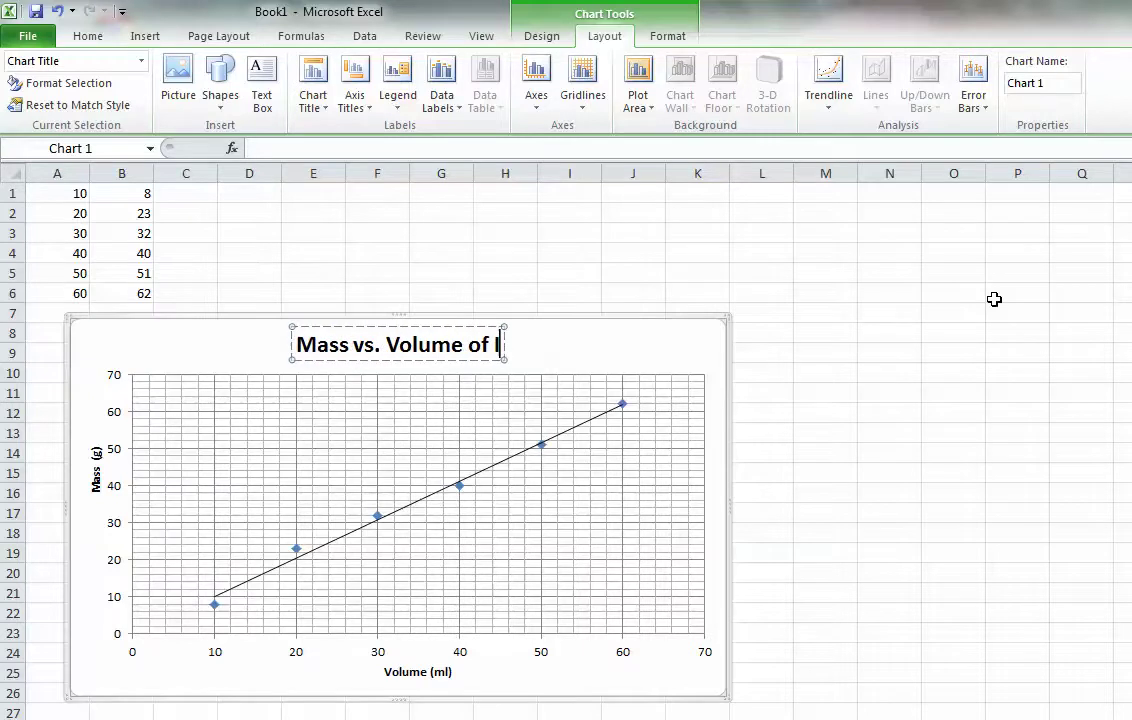
{"action": "type", "text": "soprop"}
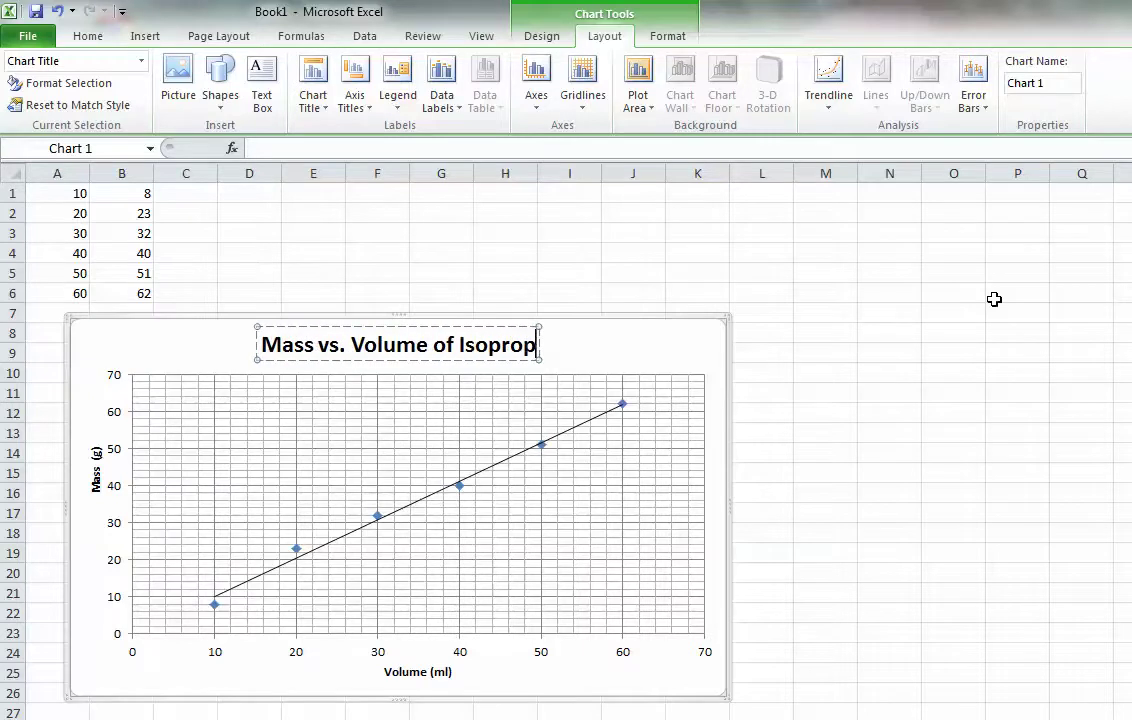
{"action": "type", "text": "yl Al"}
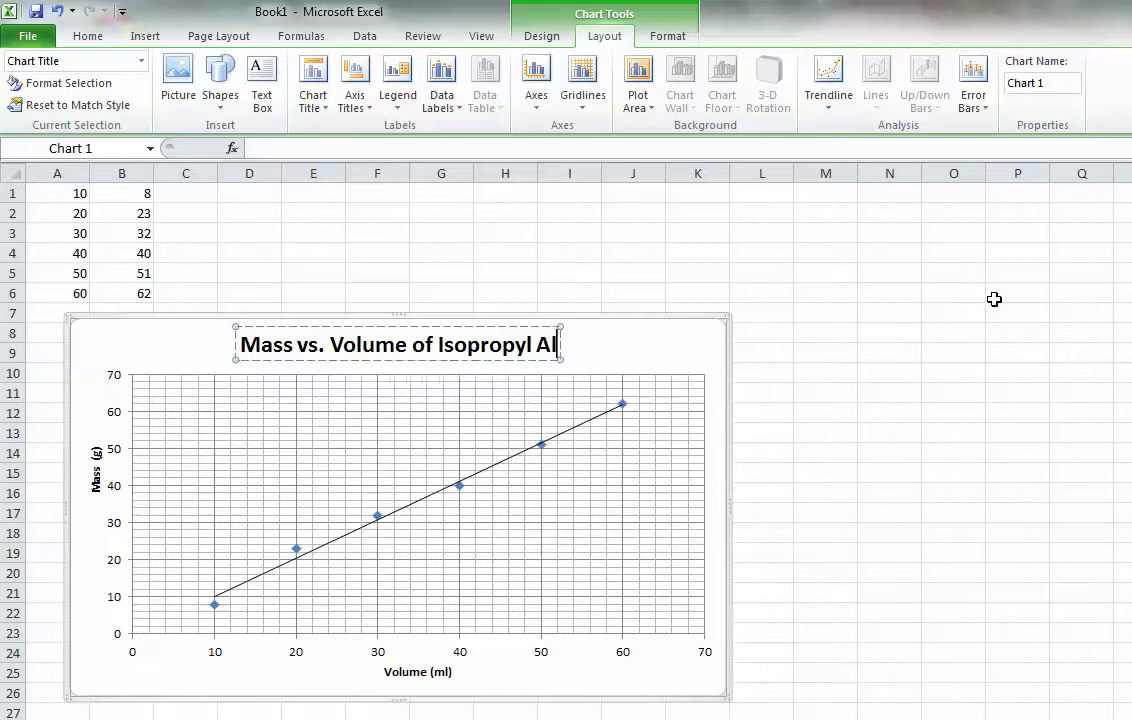
{"action": "type", "text": "cohol"}
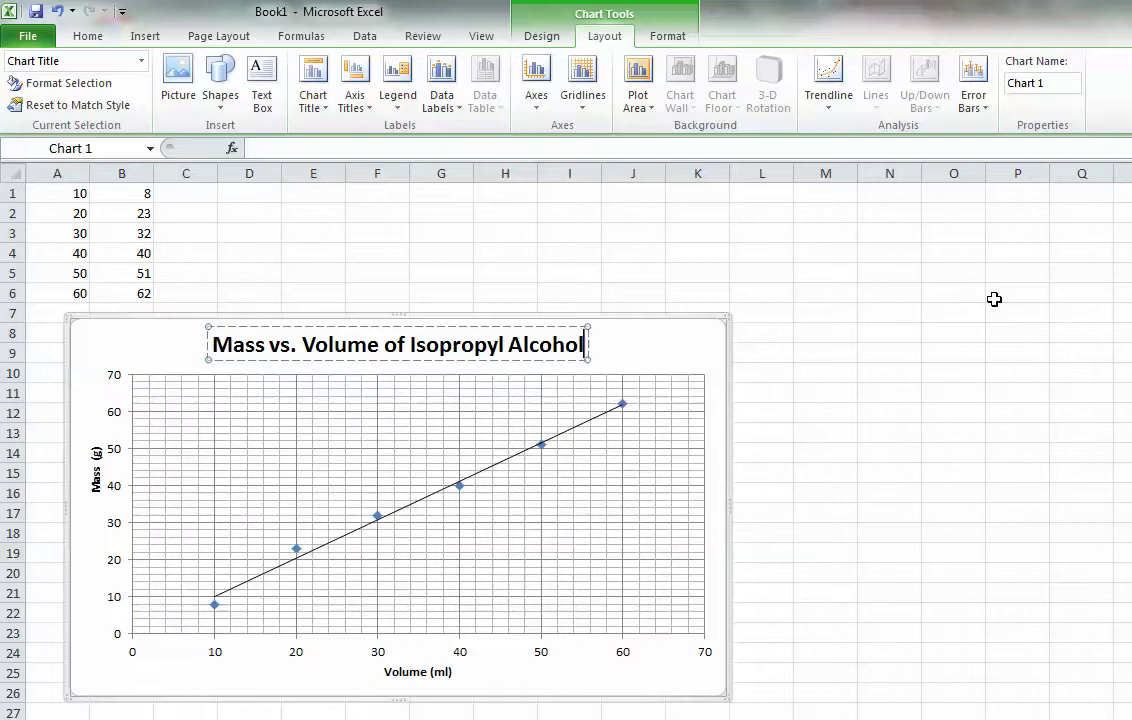
{"action": "left_click", "coordinate": [853, 391]}
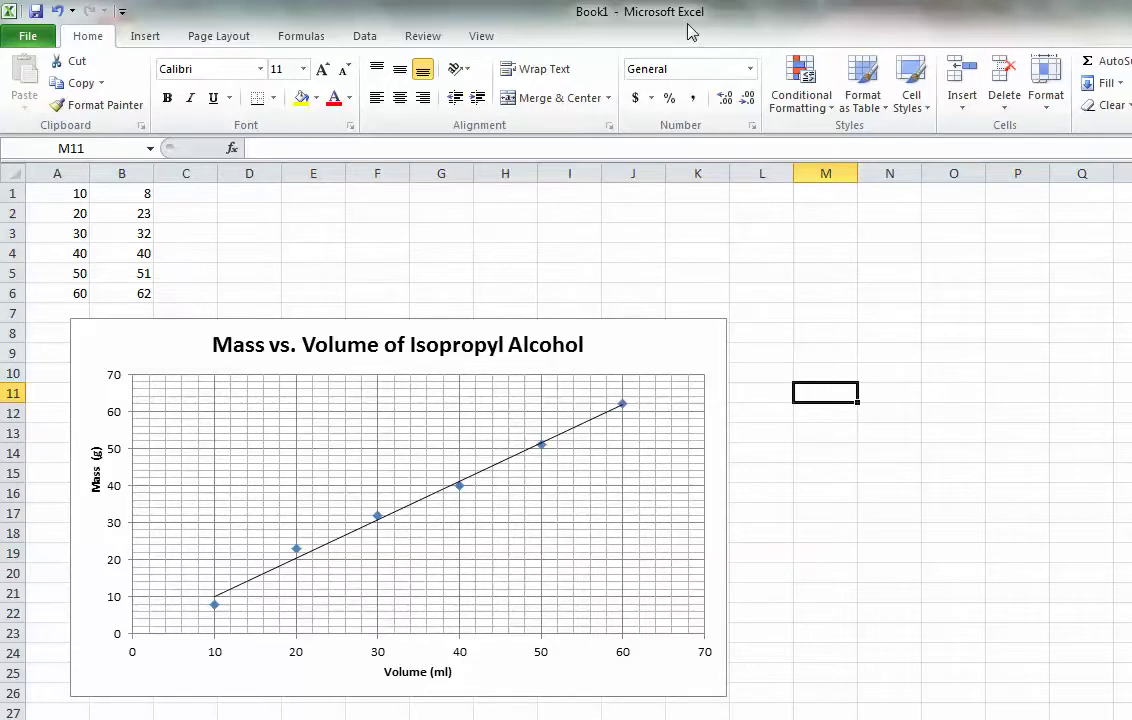
Step: Add a linear trendline to the chart with its equation displayed
{"action": "left_click", "coordinate": [464, 342]}
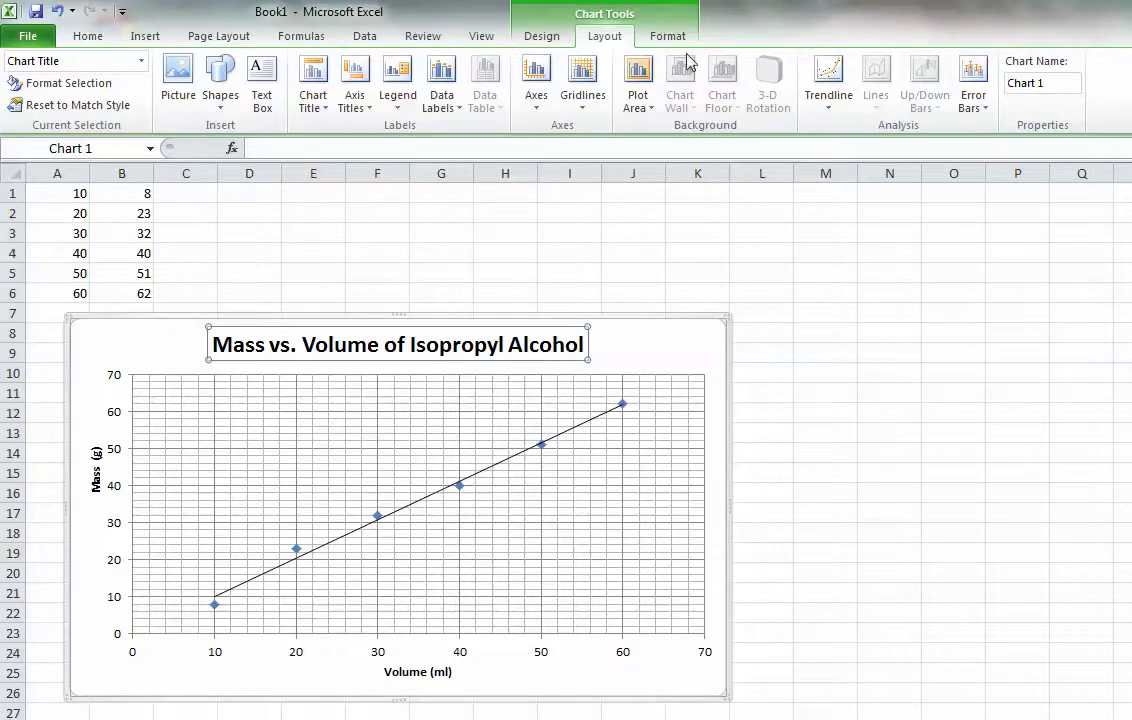
{"action": "left_click", "coordinate": [838, 112]}
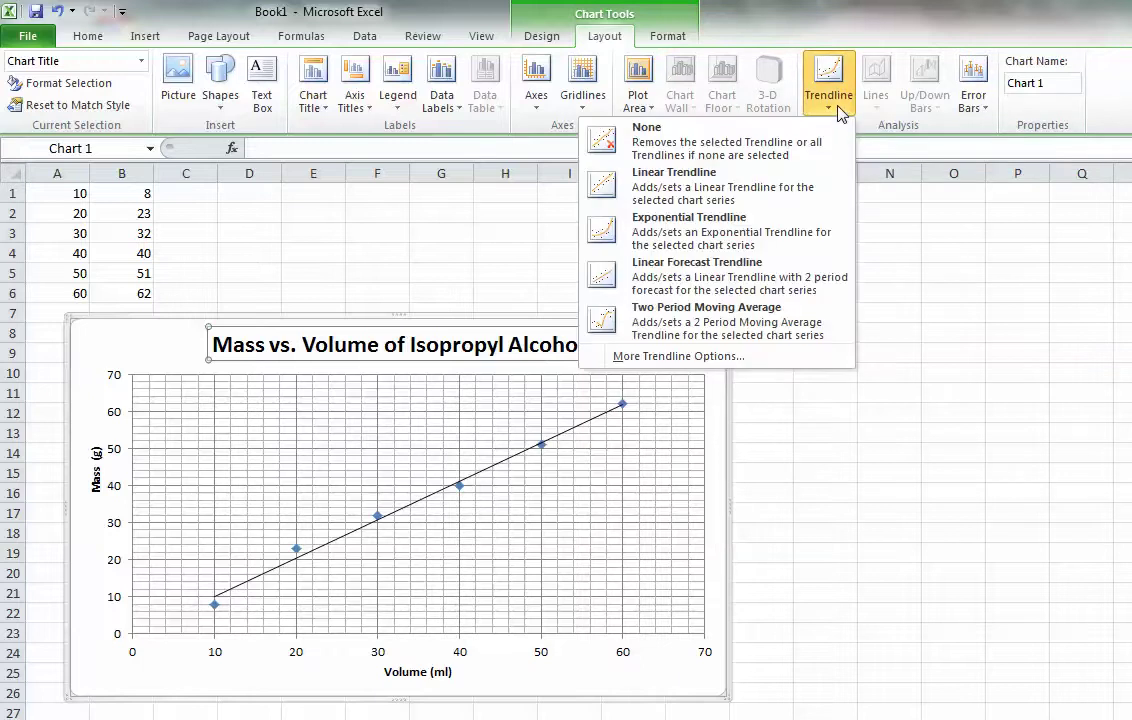
{"action": "left_click", "coordinate": [724, 358]}
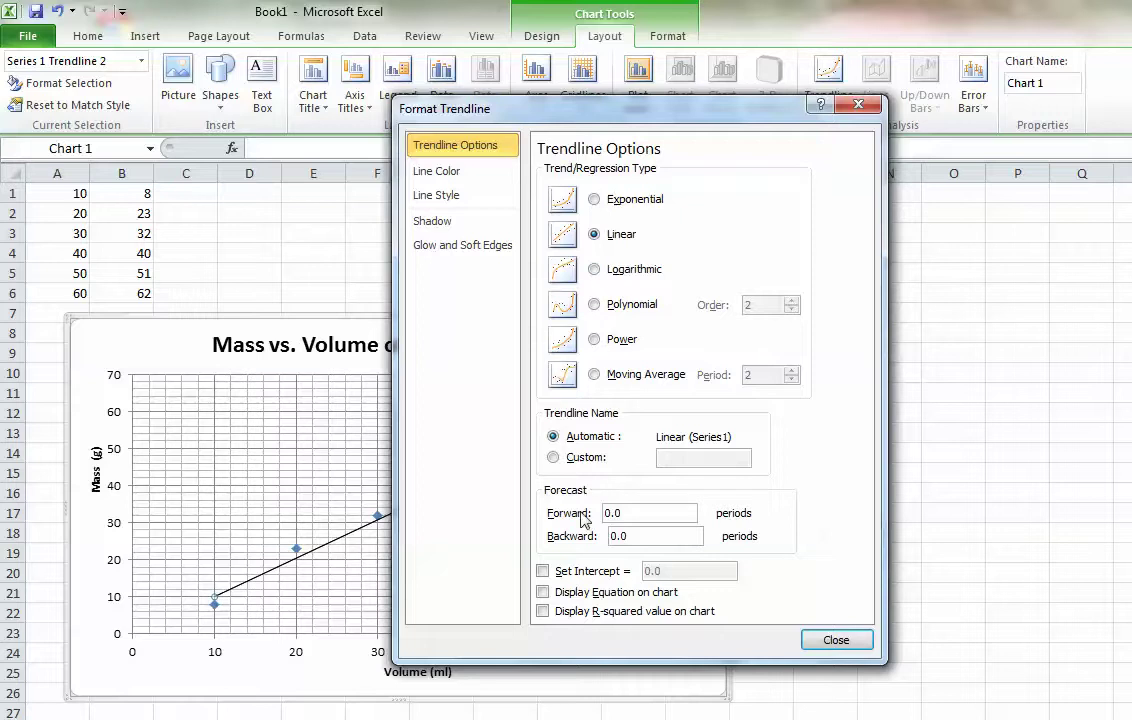
{"action": "left_click", "coordinate": [543, 593]}
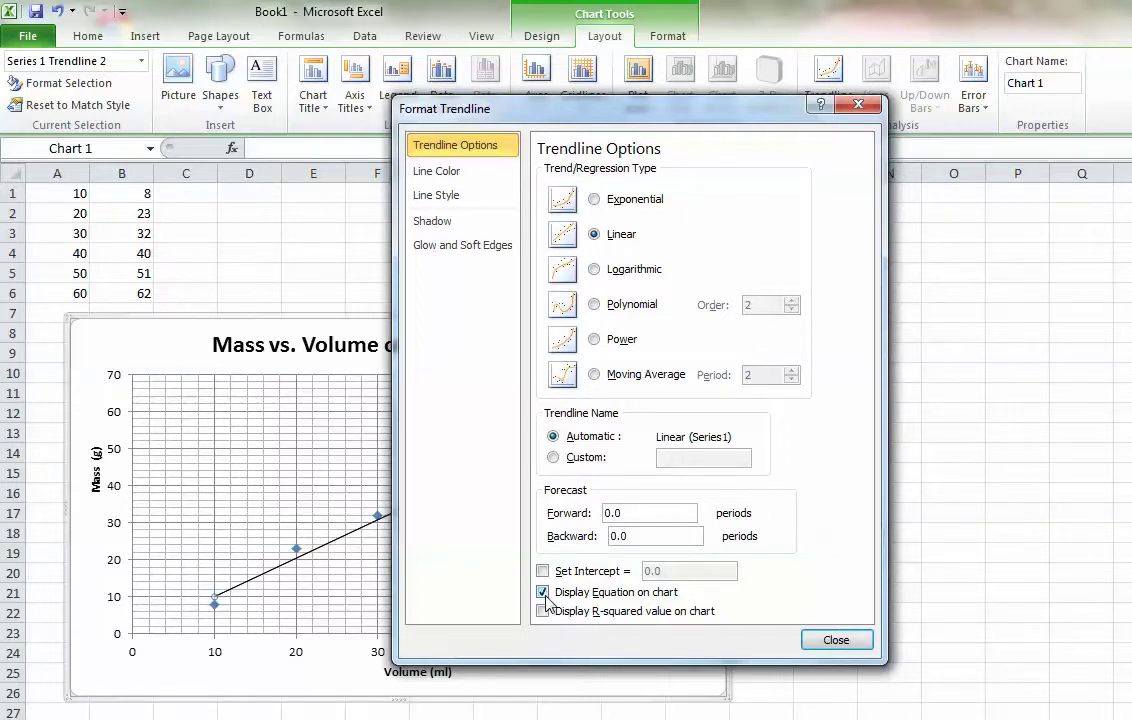
{"action": "left_click", "coordinate": [834, 641]}
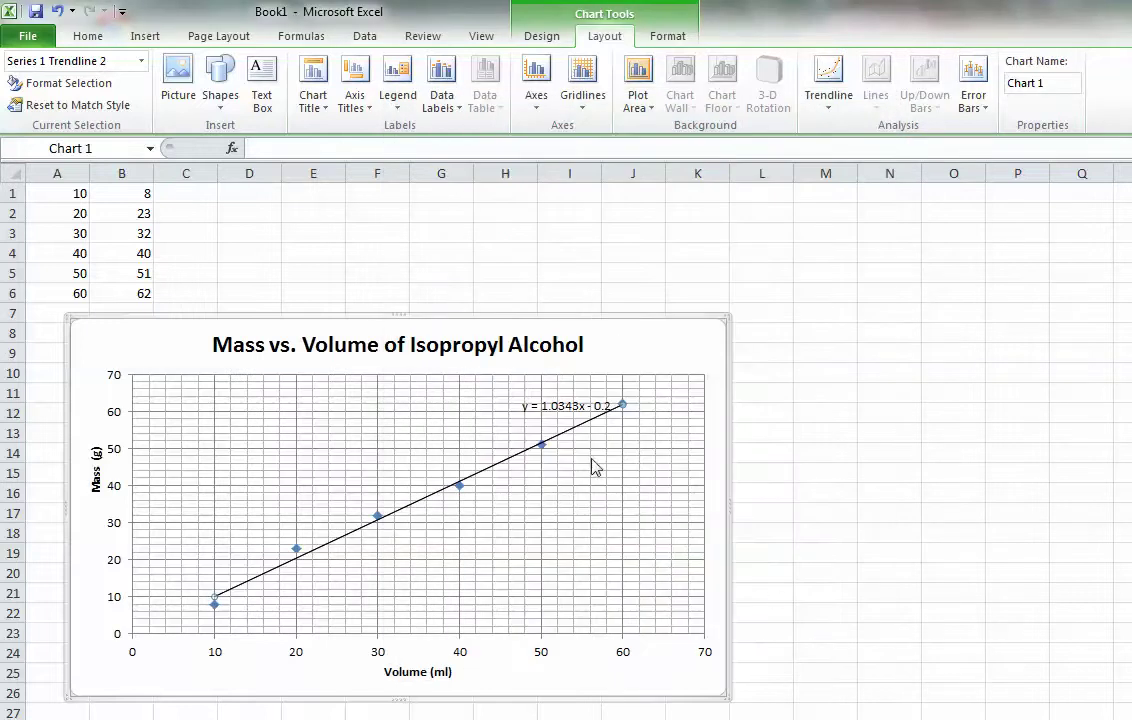
Step: Move the trendline equation above the plot area's upper-right corner, clear of the data points, and deselect the chart
{"action": "left_click", "coordinate": [573, 406]}
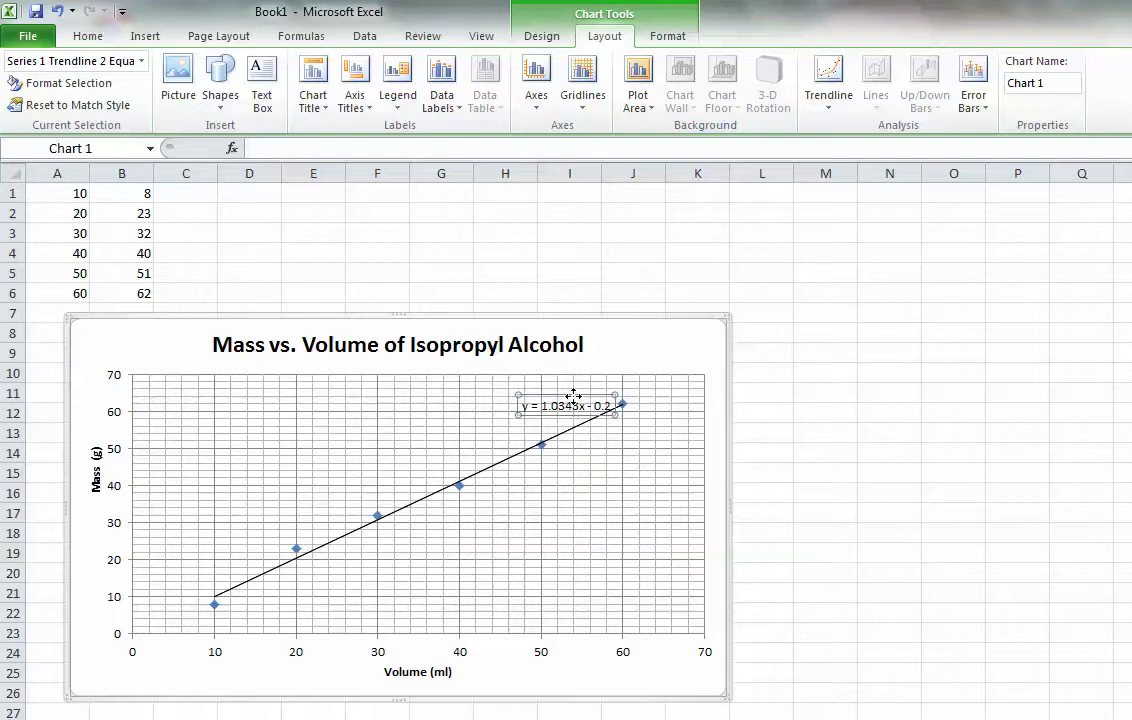
{"action": "left_click_drag", "start_coordinate": [573, 397], "coordinate": [666, 346]}
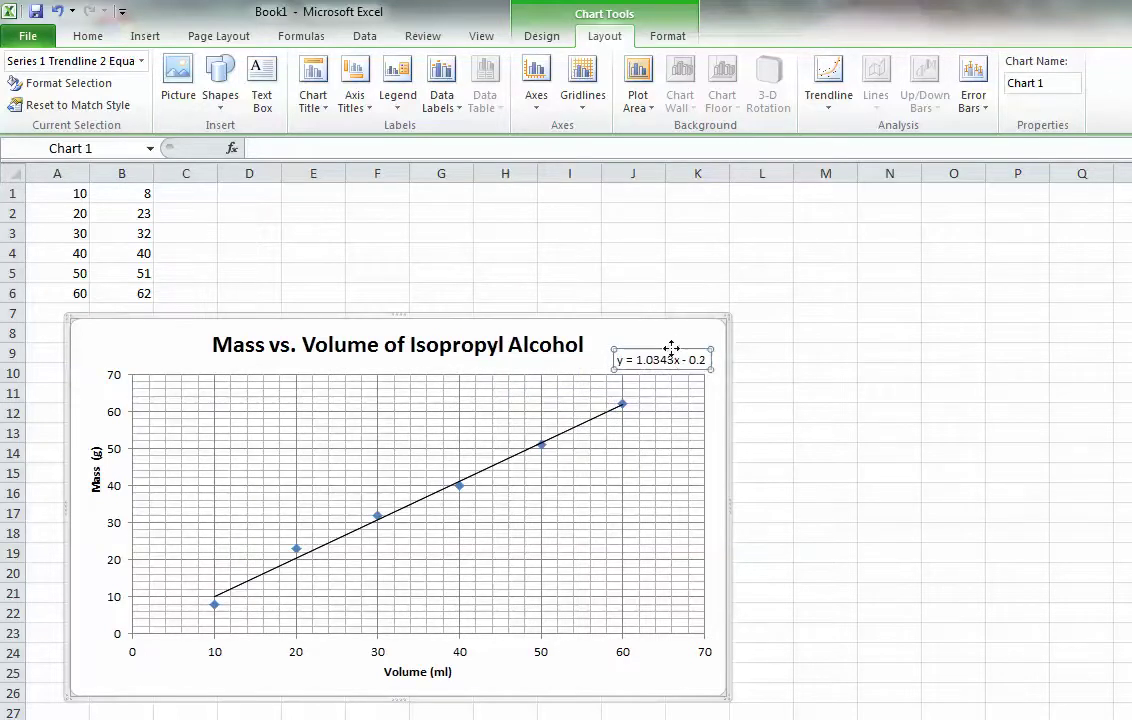
{"action": "left_click", "coordinate": [934, 383]}
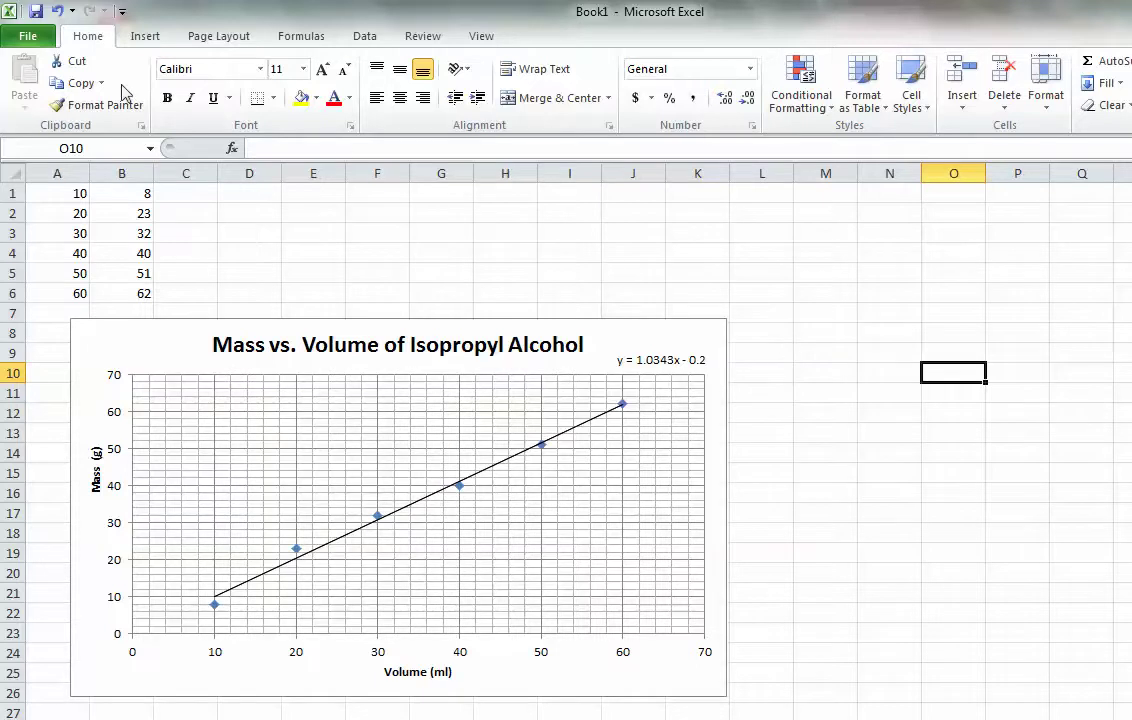
Step: Save the workbook in the OneDrive folder under the file name "Density of Isopropyl Alcohol"
{"action": "left_click", "coordinate": [20, 37]}
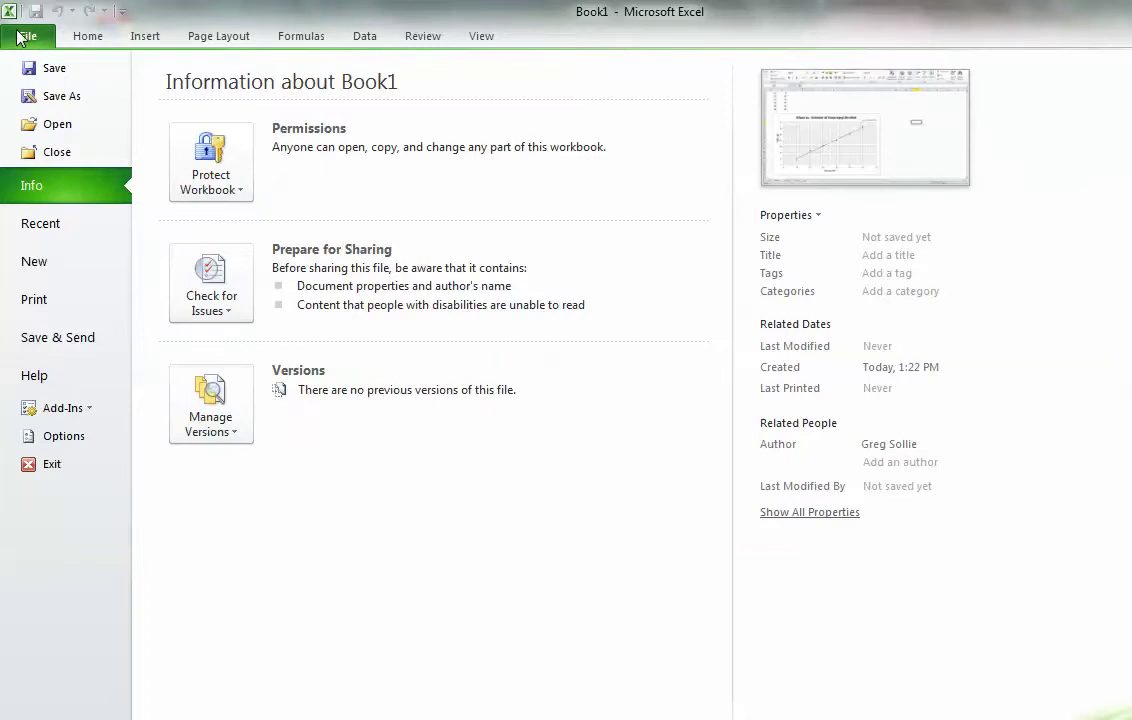
{"action": "left_click", "coordinate": [30, 95]}
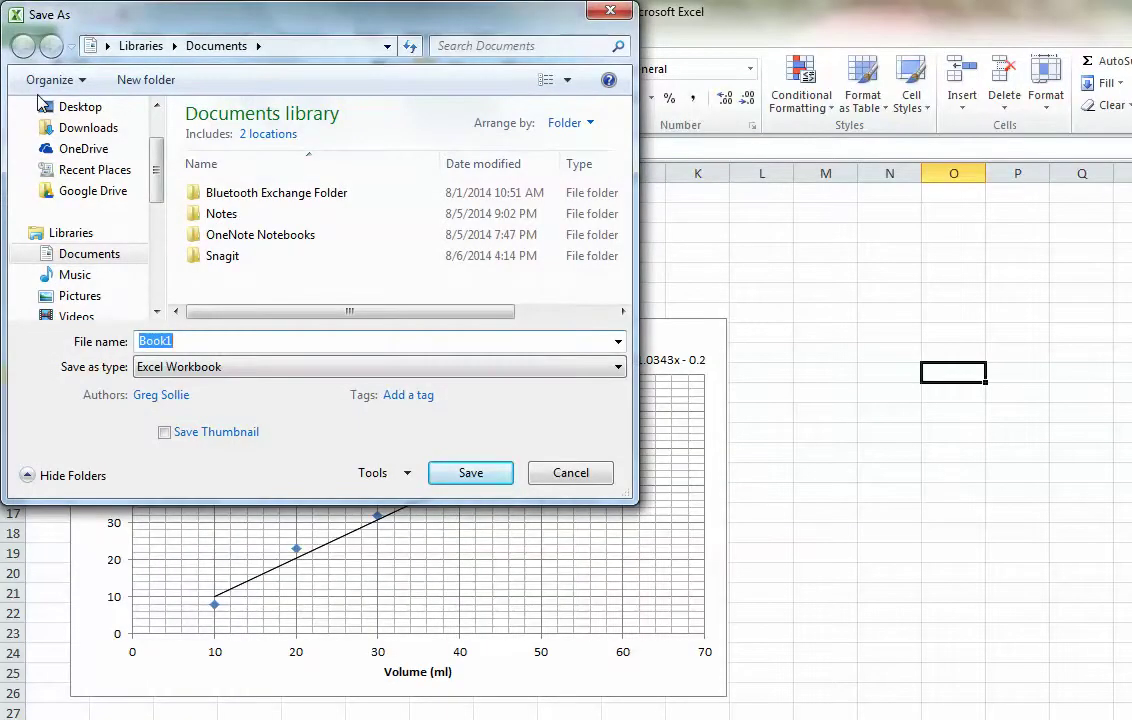
{"action": "left_click", "coordinate": [113, 151]}
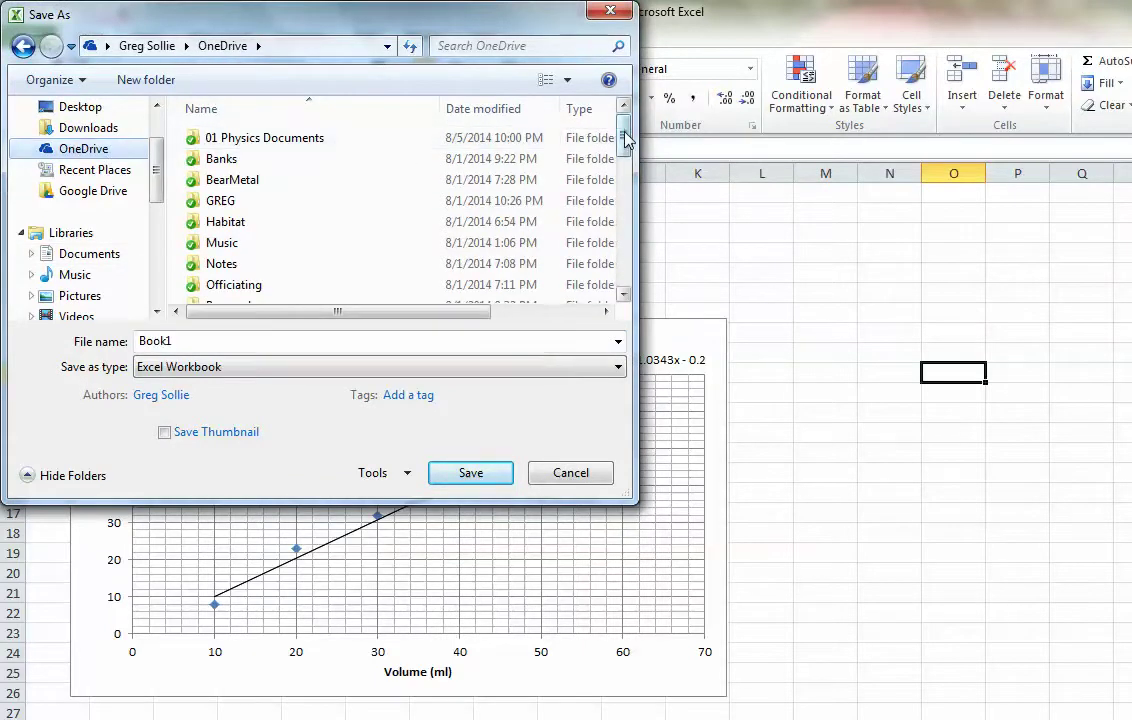
{"action": "mouse_move", "coordinate": [622, 140]}
{"action": "left_mouse_down"}
{"action": "mouse_move", "coordinate": [642, 227]}
{"action": "mouse_move", "coordinate": [625, 262]}
{"action": "mouse_move", "coordinate": [622, 137]}
{"action": "left_mouse_up"}
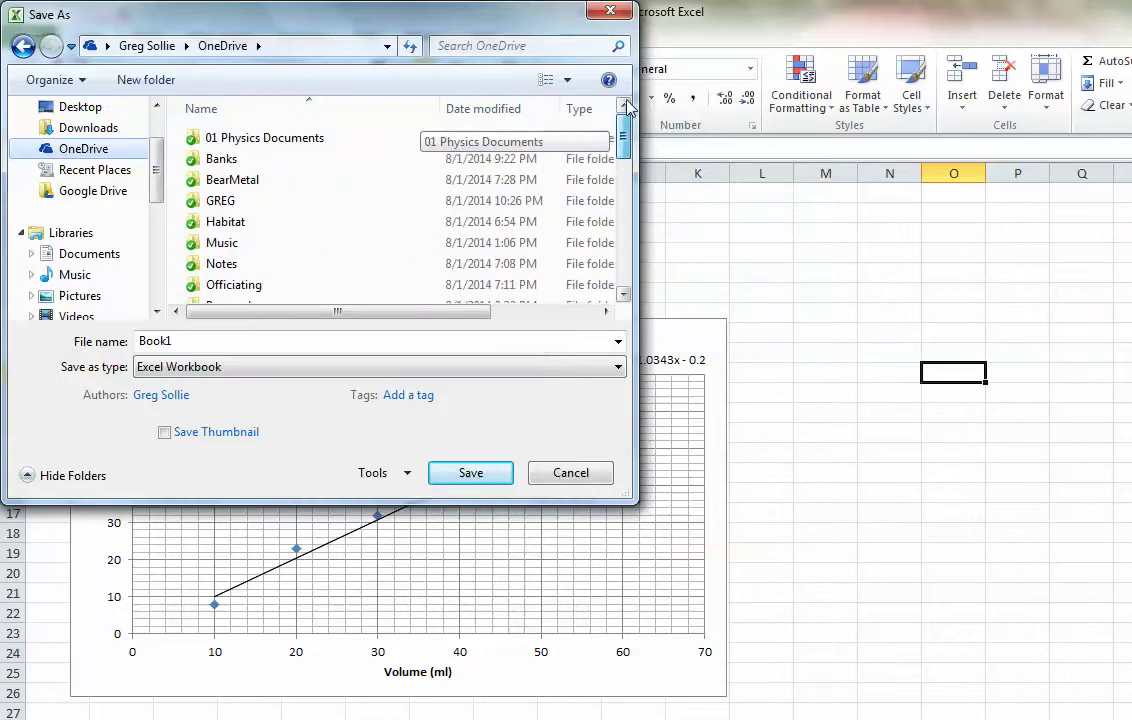
{"action": "double_click", "coordinate": [217, 340]}
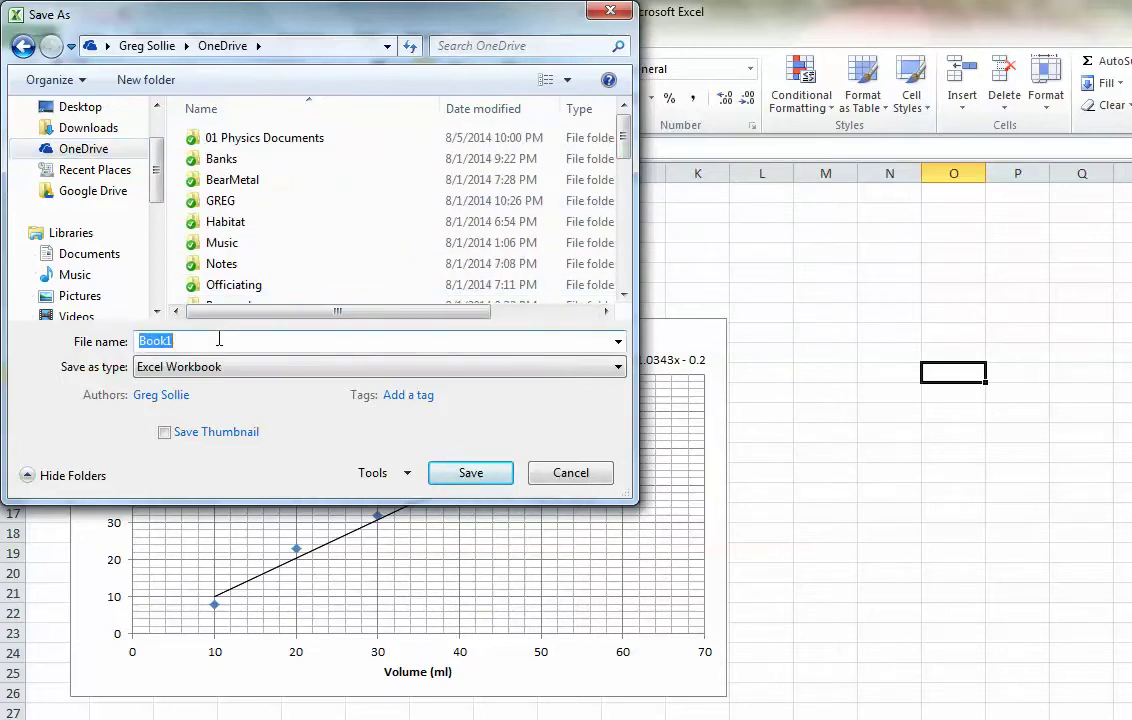
{"action": "type", "text": "Density of Isopro"}
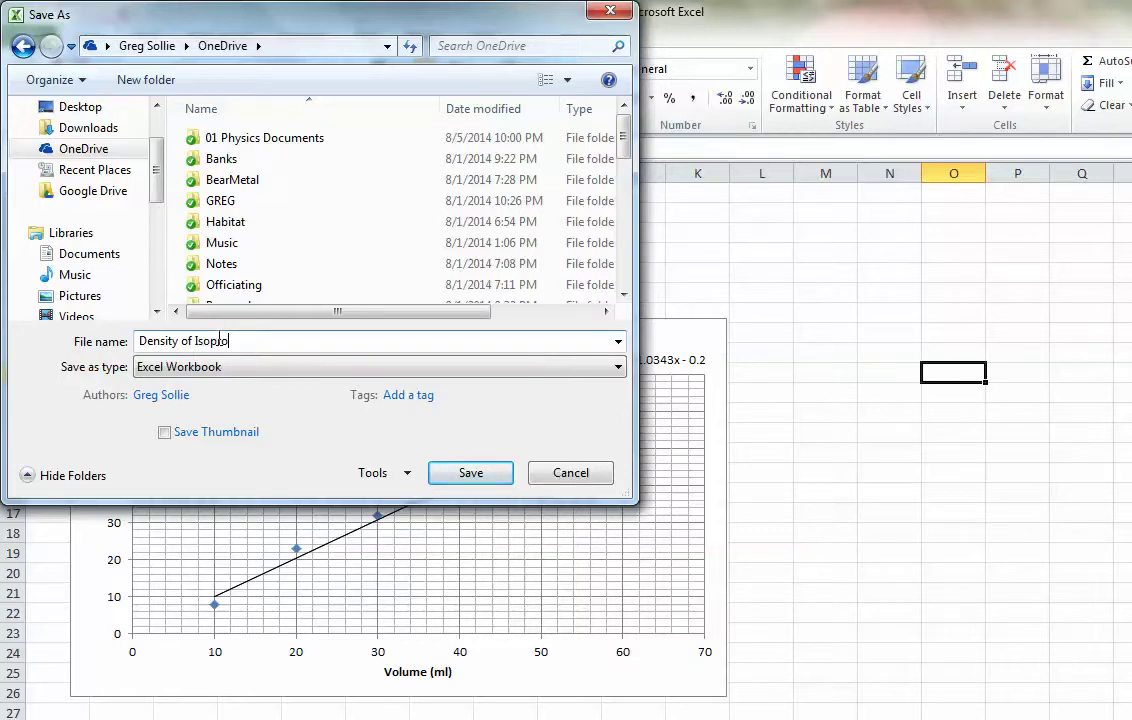
{"action": "key", "text": "BackSpace"}
{"action": "type", "text": "op"}
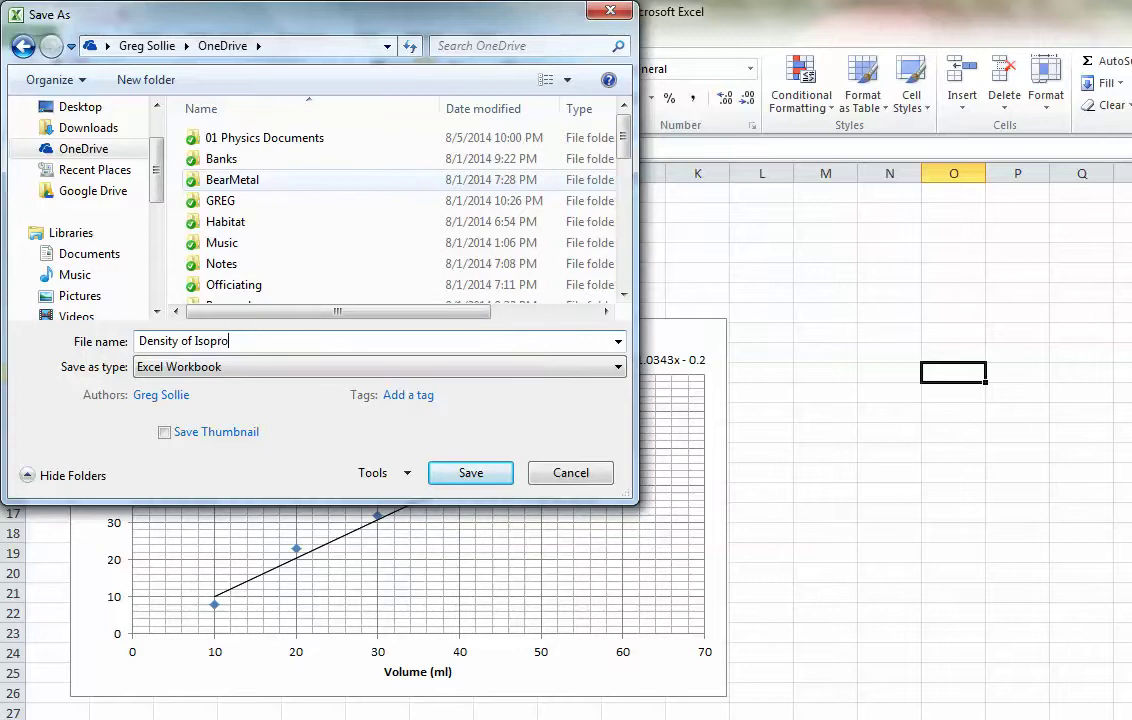
{"action": "type", "text": "yl Alcohol"}
{"action": "key", "text": "BackSpace"}
{"action": "key", "text": "BackSpace"}
{"action": "key", "text": "BackSpace"}
{"action": "type", "text": "hol"}
{"action": "left_click", "coordinate": [470, 472]}
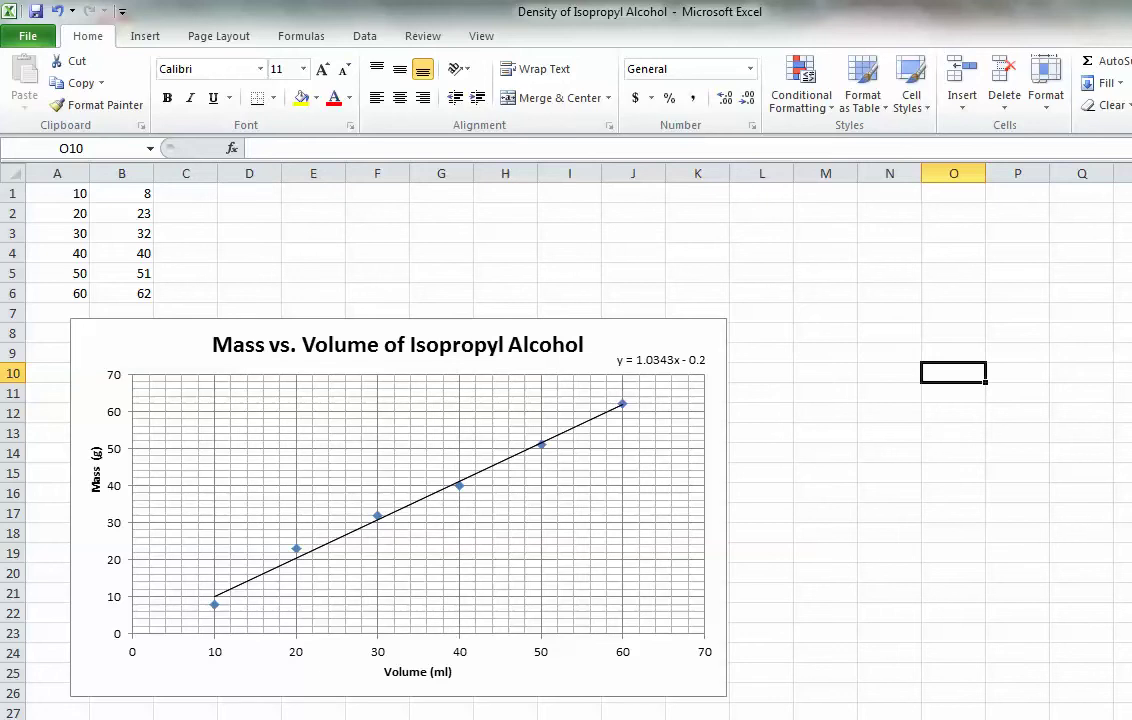
{"action": "key", "text": "ctrl+End"}
{"action": "scroll", "coordinate": [400, 450], "scroll_direction": "down", "scroll_amount": 1}
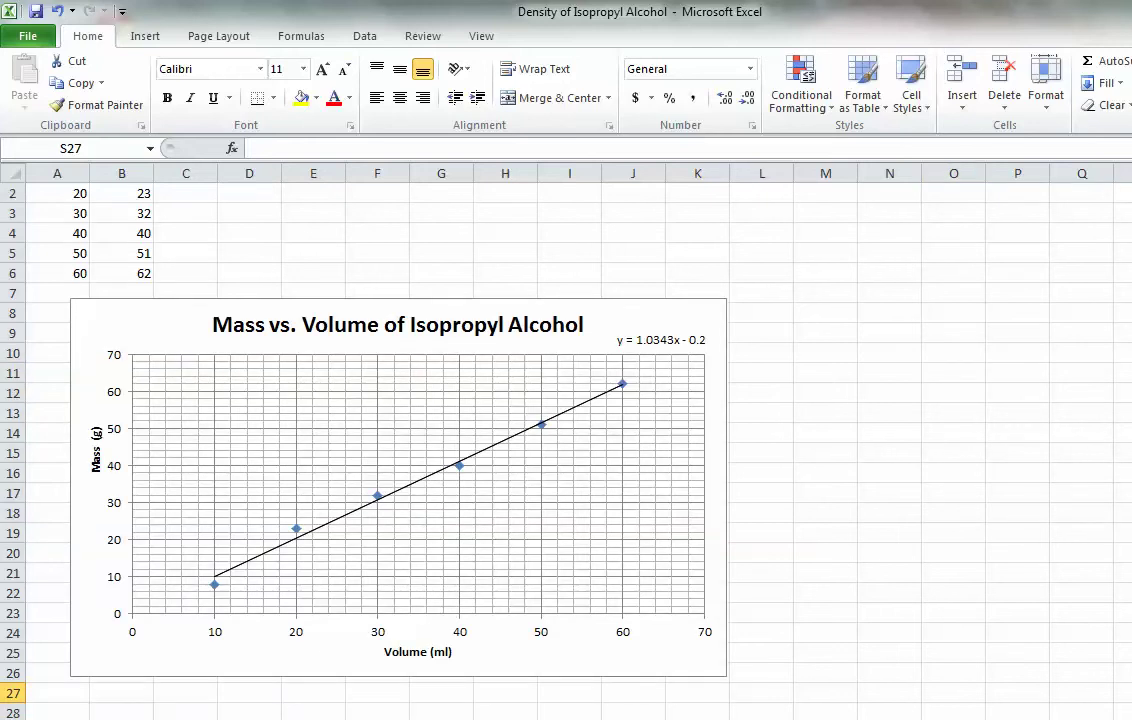
{"action": "left_click", "coordinate": [1025, 719]}
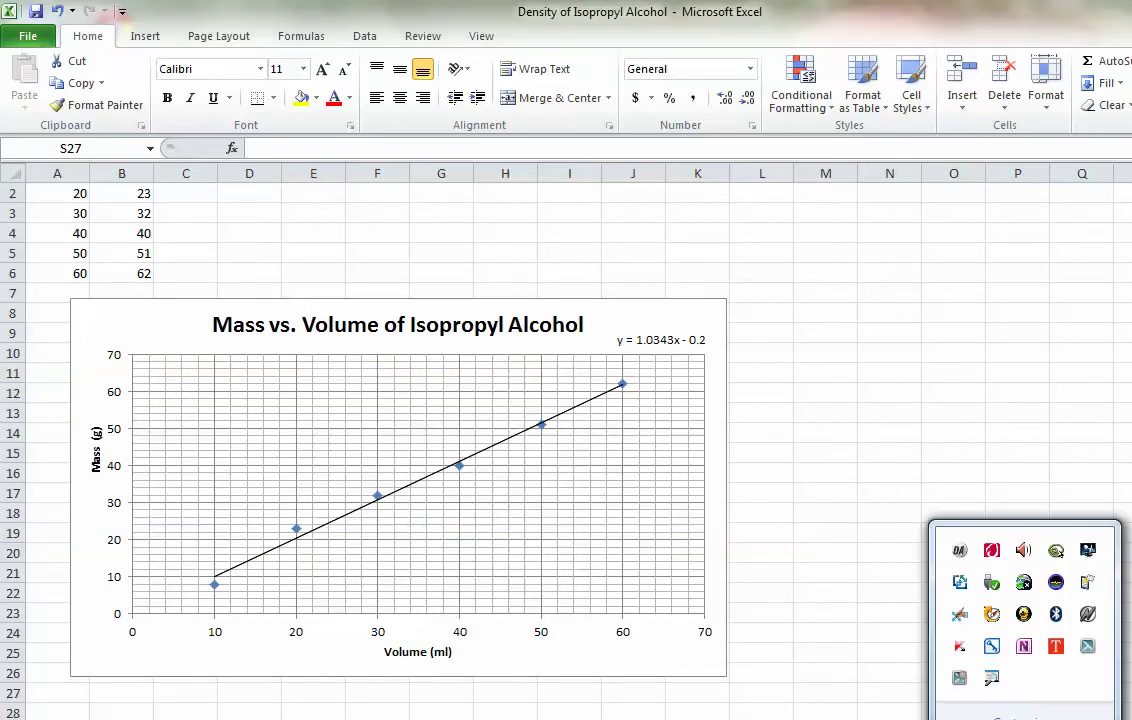